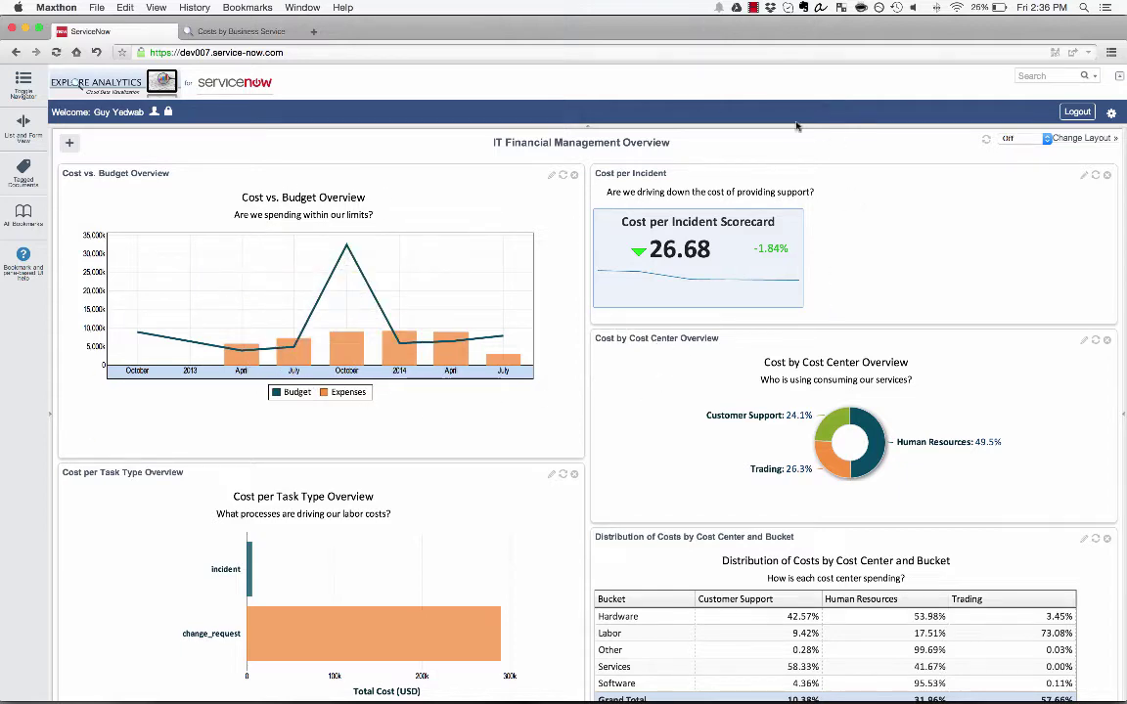
- Scroll down to the Top Areas of Expense Pareto and Quarterly Cost by Bucket area charts
{"action": "scroll", "coordinate": [586, 411], "scroll_direction": "down", "scroll_amount": 3}
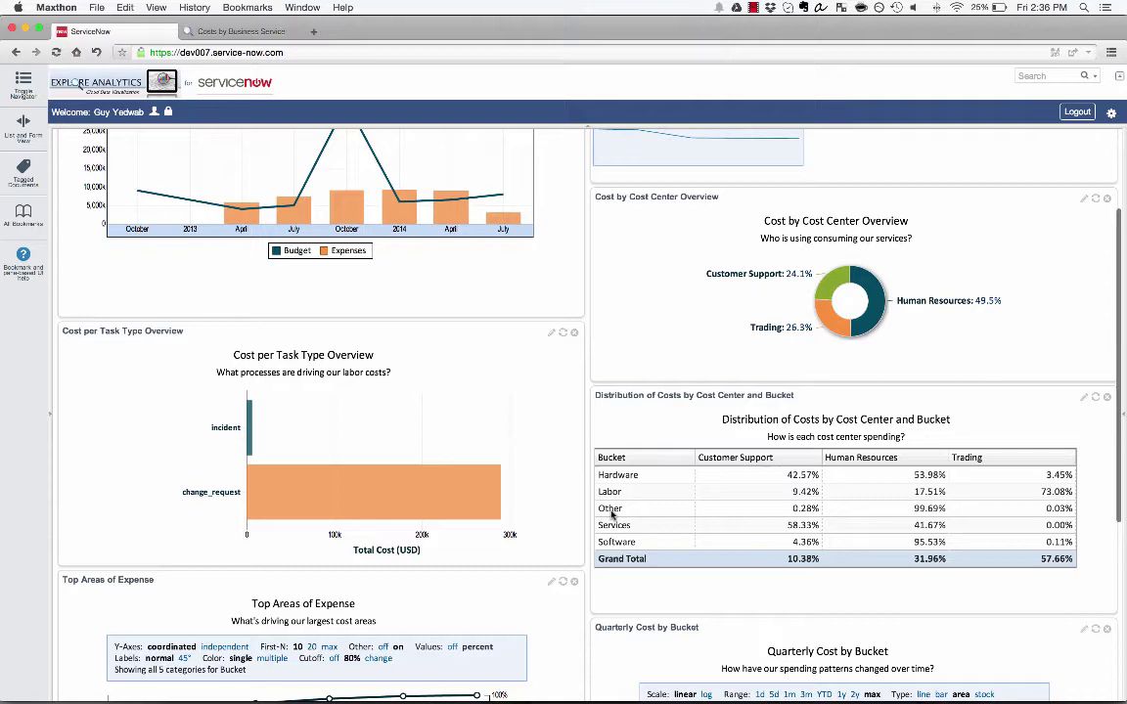
{"action": "scroll", "coordinate": [391, 323], "scroll_direction": "down", "scroll_amount": 1}
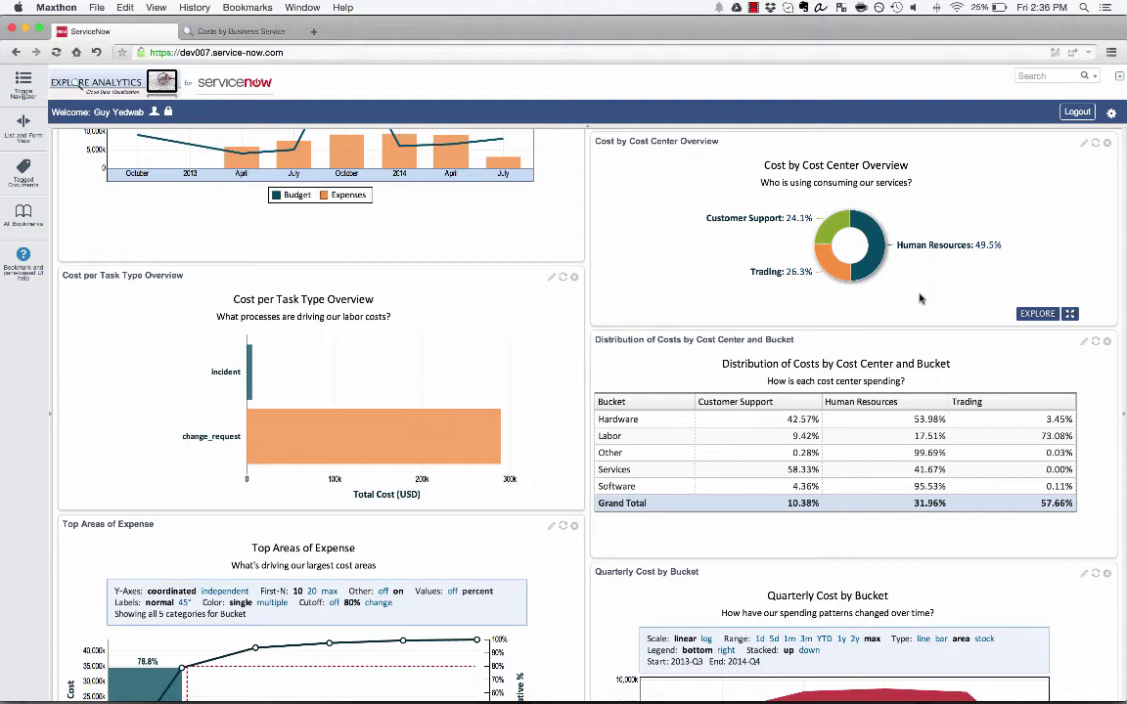
{"action": "scroll", "coordinate": [894, 372], "scroll_direction": "down", "scroll_amount": 1}
{"action": "scroll", "coordinate": [883, 479], "scroll_direction": "down", "scroll_amount": 5}
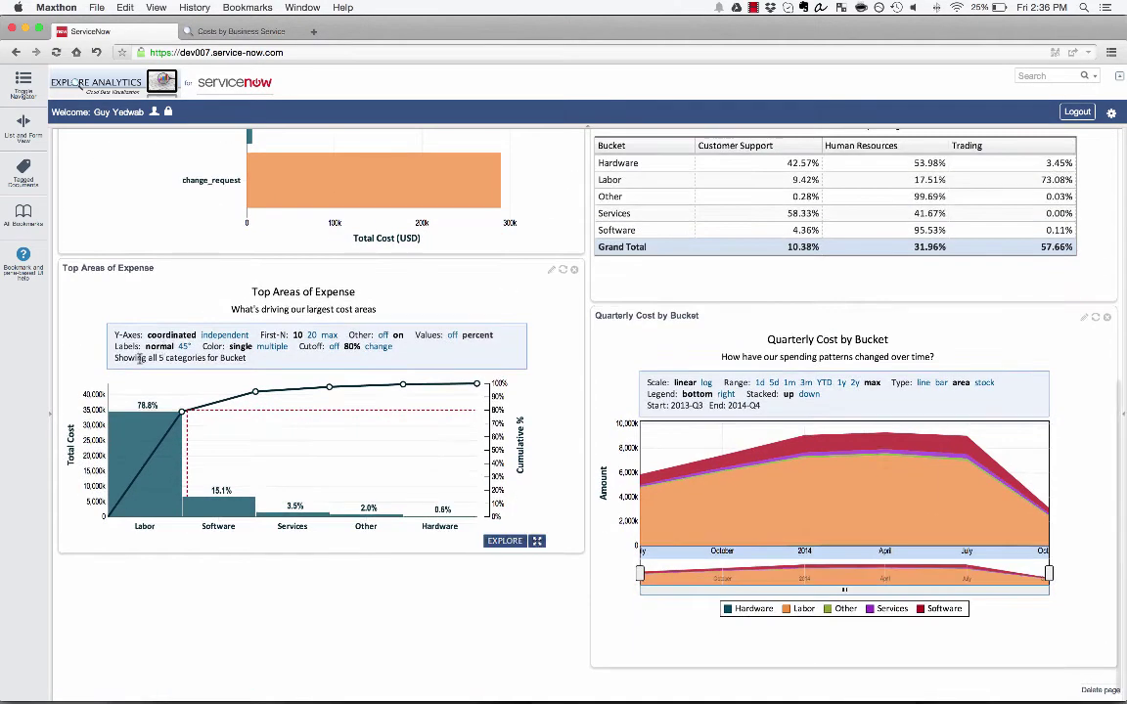
{"action": "left_click", "coordinate": [180, 414]}
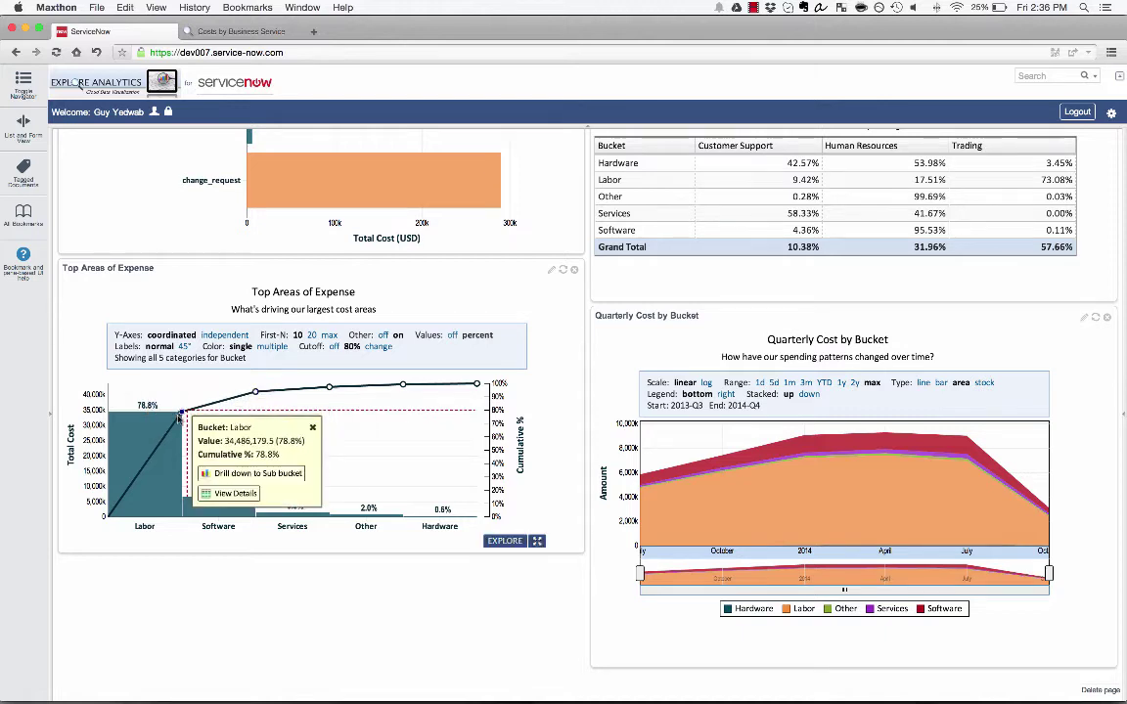
{"action": "left_click", "coordinate": [231, 475]}
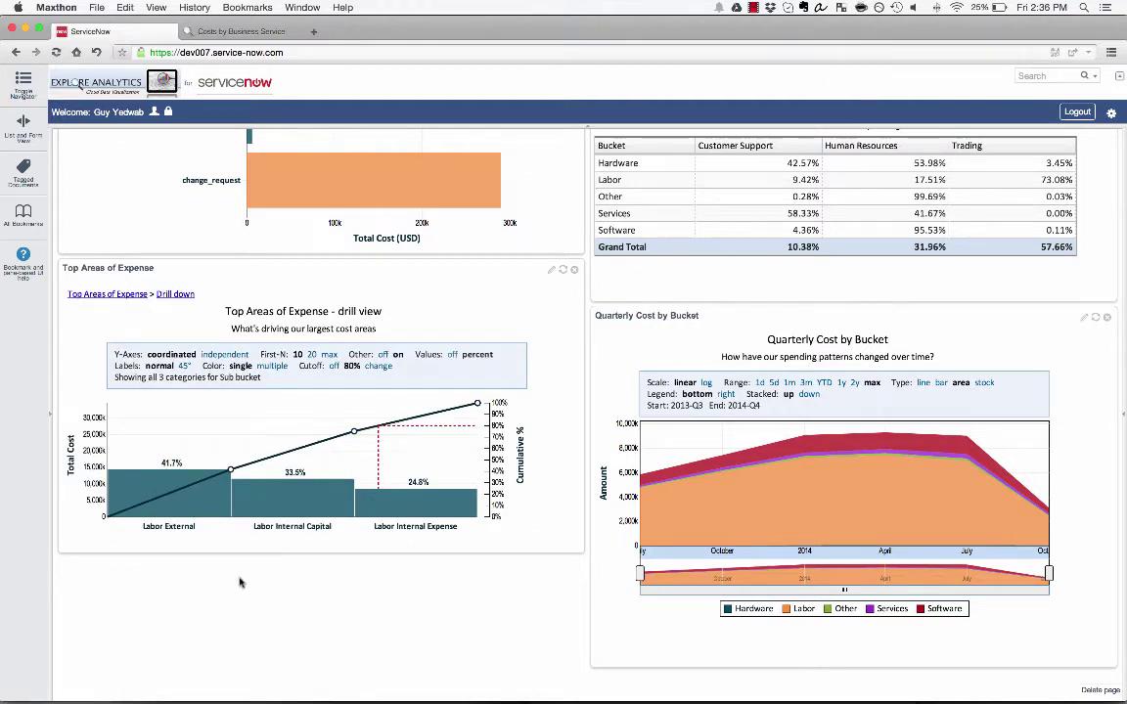
{"action": "mouse_move", "coordinate": [168, 494]}
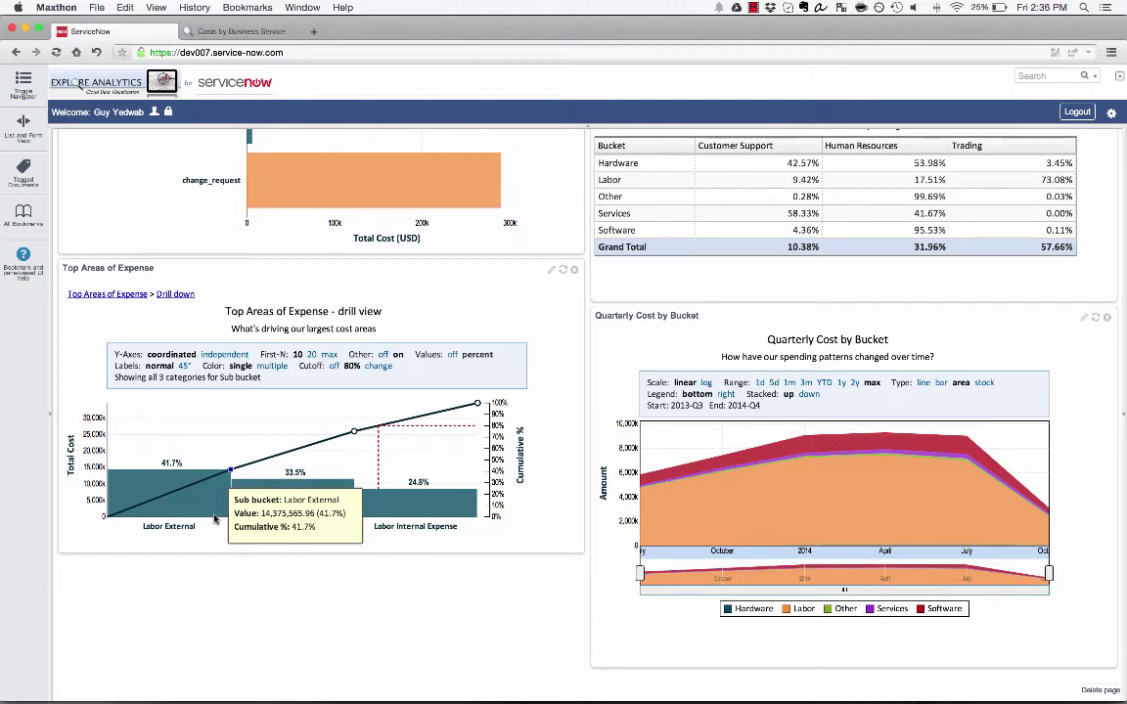
{"action": "left_click", "coordinate": [117, 293]}
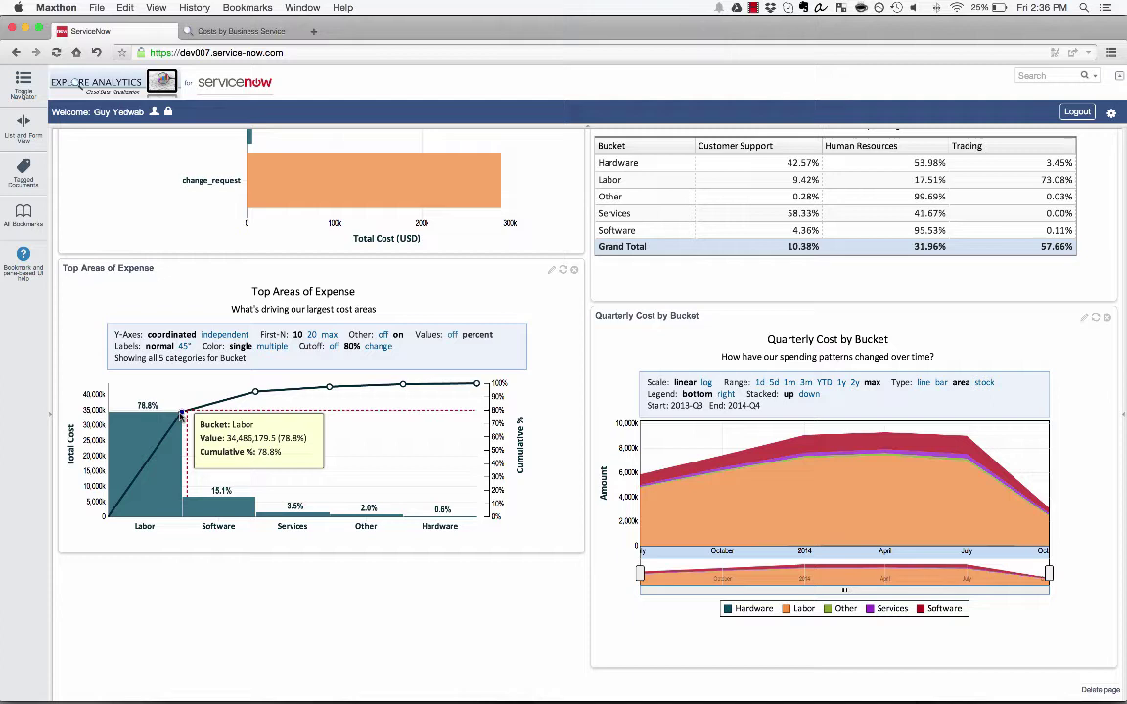
{"action": "mouse_move", "coordinate": [638, 574]}
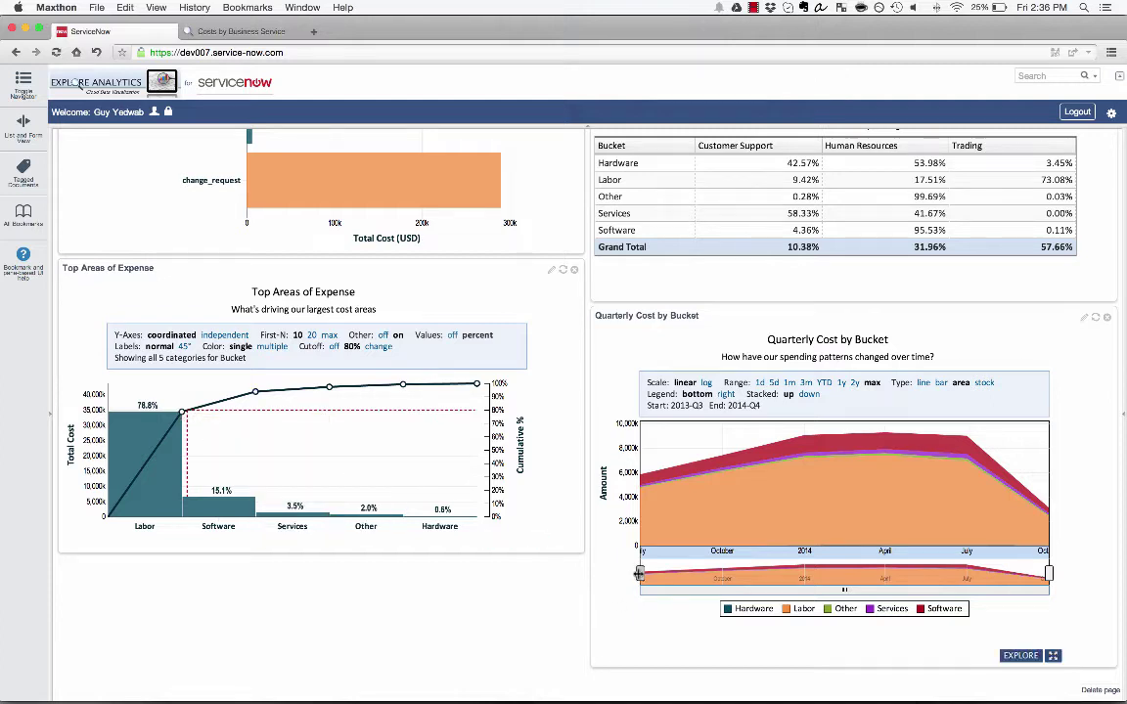
- Narrow the quarterly chart's range to 2013-Q3 through 2014-Q2 and show only Hardware
{"action": "left_click_drag", "start_coordinate": [636, 575], "coordinate": [858, 573]}
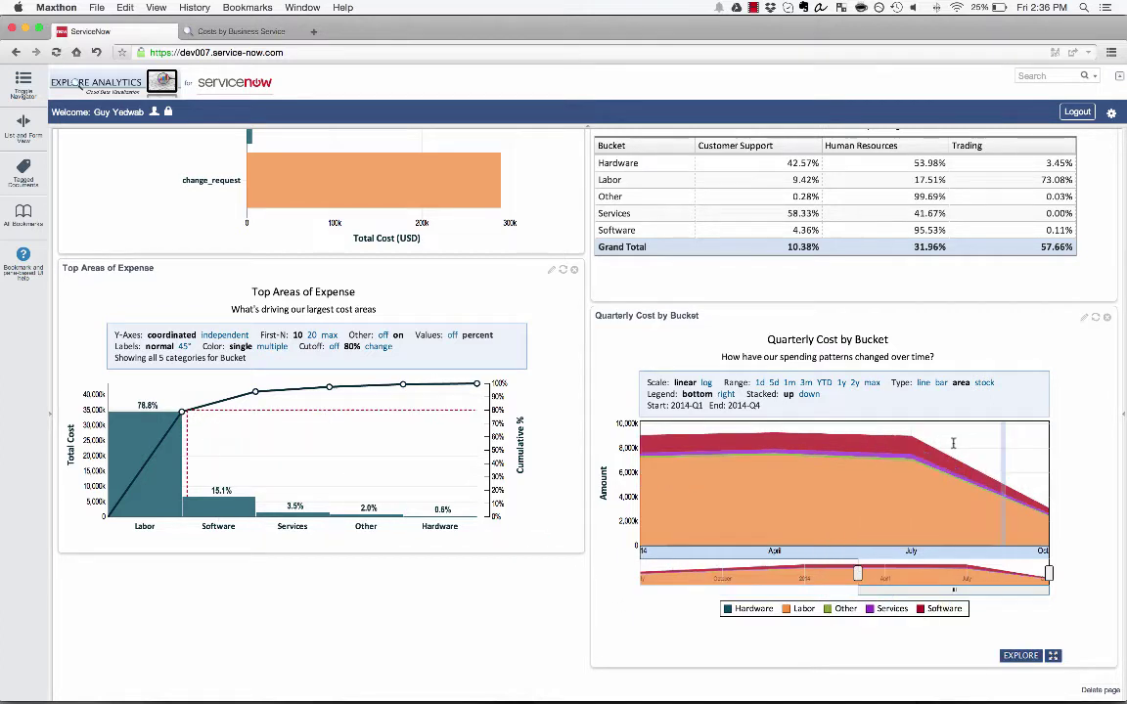
{"action": "left_click_drag", "start_coordinate": [893, 595], "coordinate": [780, 593]}
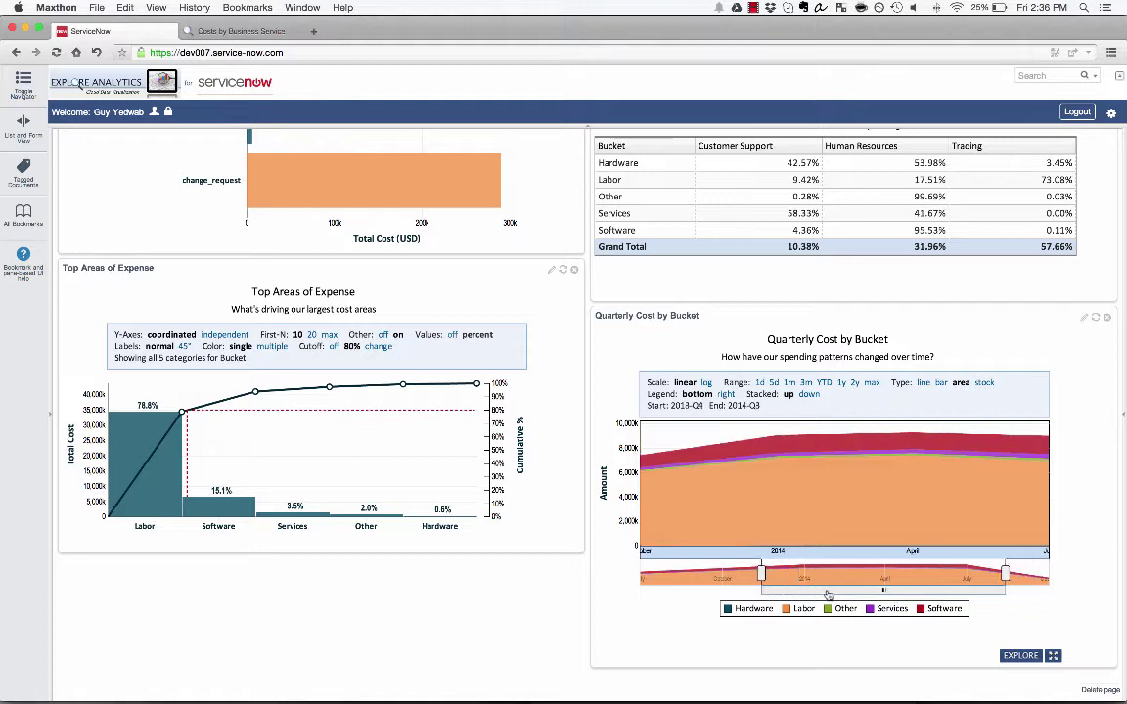
{"action": "left_click", "coordinate": [777, 625]}
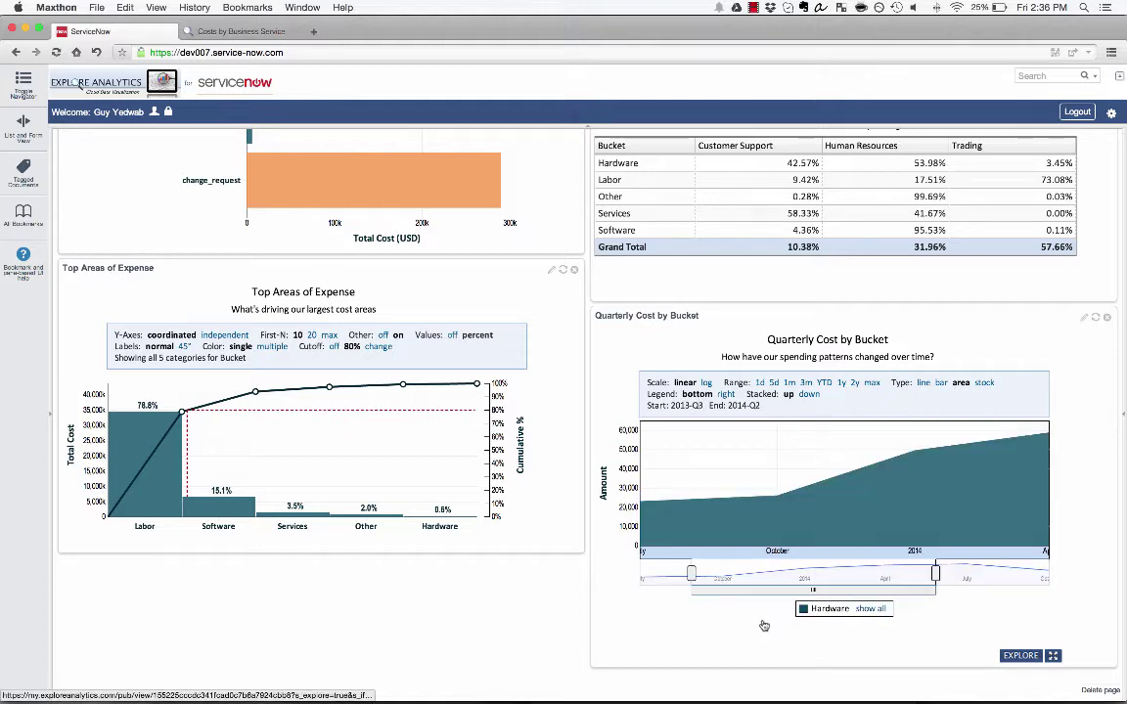
- Switch the quarterly chart to bars, restore all five buckets, and pin the 2013-Q3 breakdown
{"action": "left_click", "coordinate": [923, 384]}
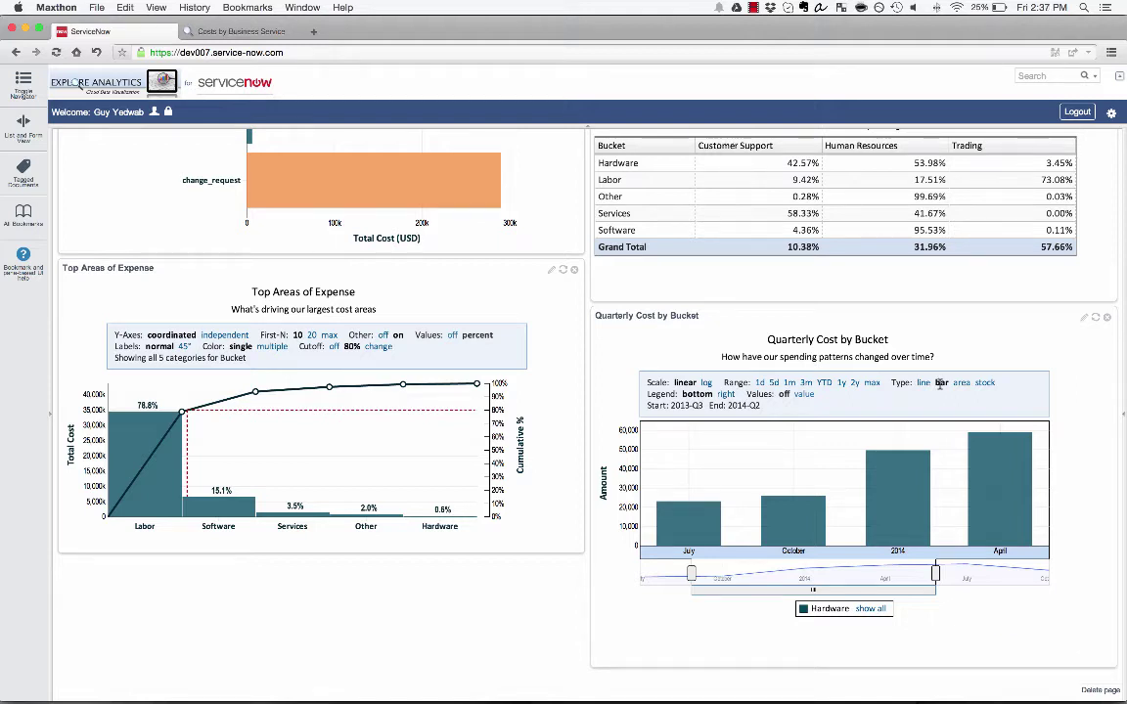
{"action": "left_click", "coordinate": [871, 609]}
{"action": "mouse_move", "coordinate": [792, 479]}
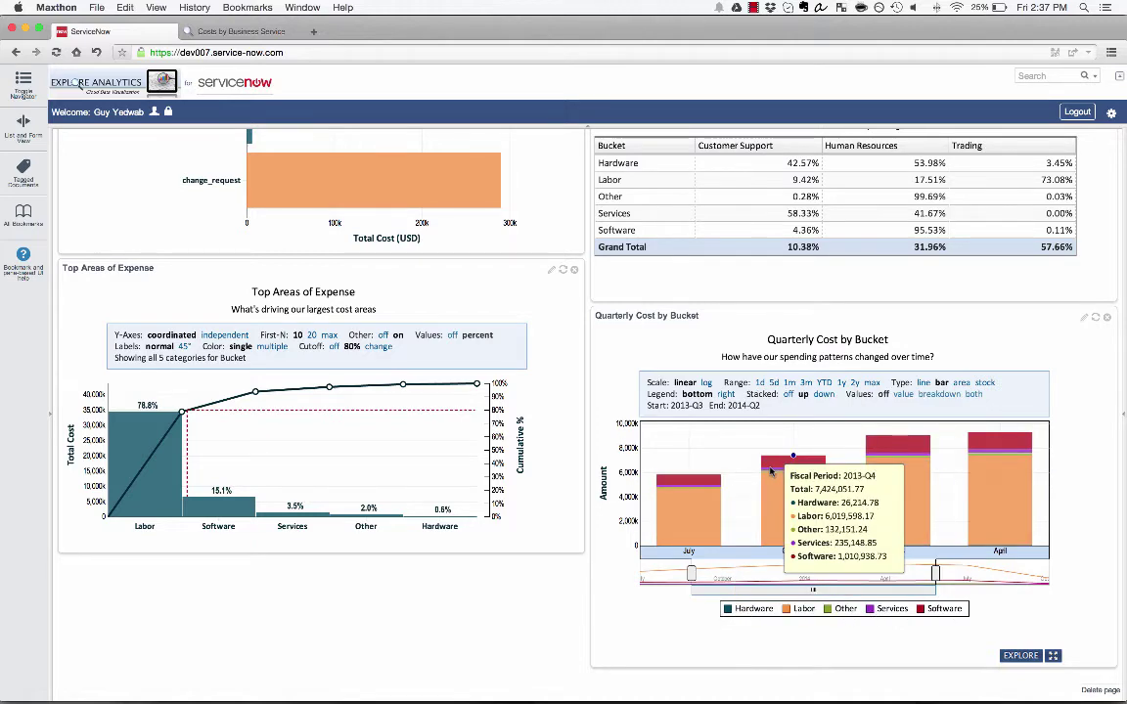
{"action": "scroll", "coordinate": [770, 471], "scroll_direction": "up", "scroll_amount": 3}
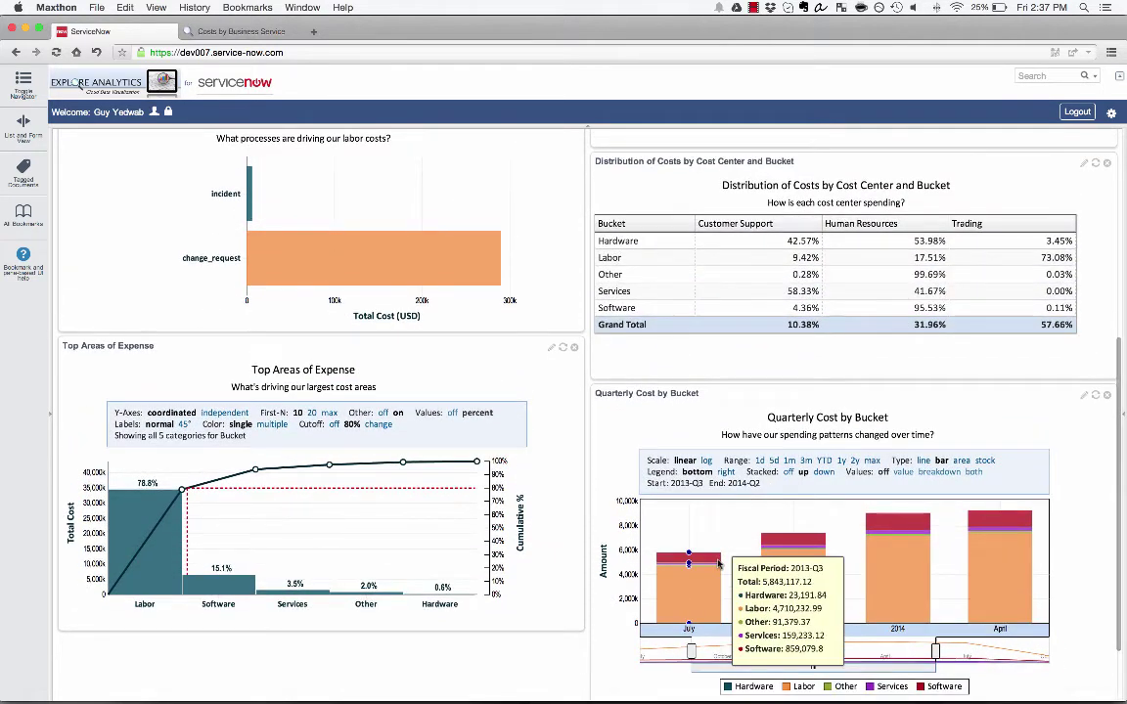
{"action": "left_click", "coordinate": [719, 564]}
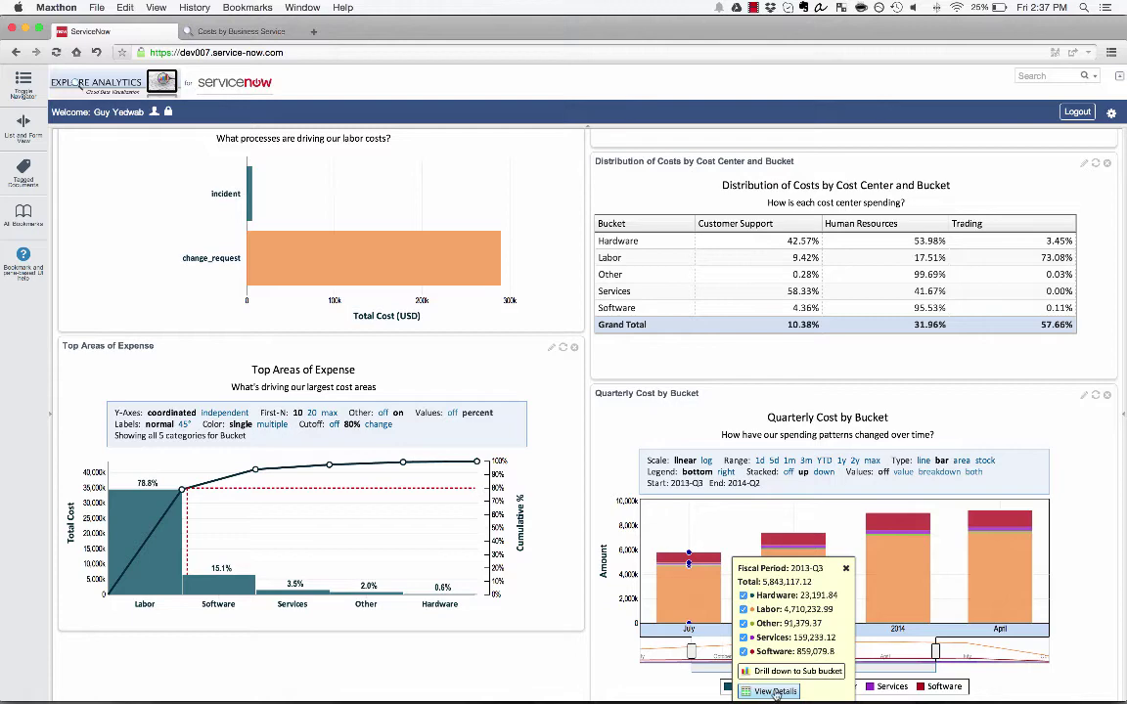
{"action": "mouse_move", "coordinate": [792, 577]}
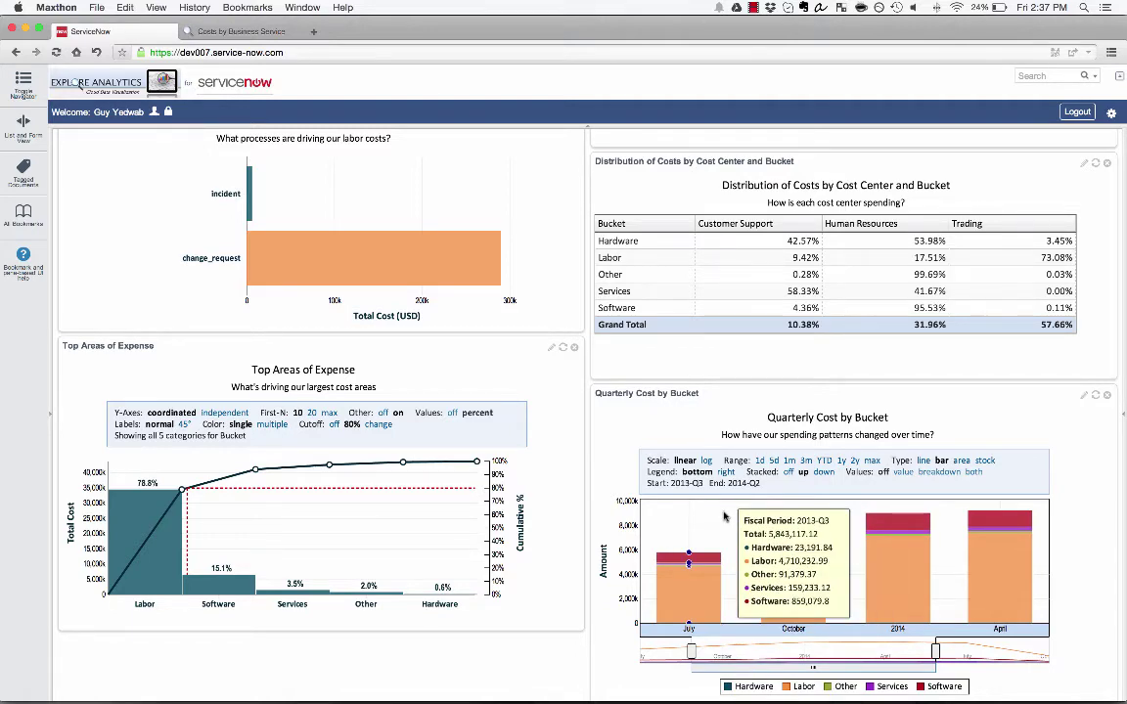
- Switch to the ITFM: Business Service Costs dashboard from the navigator, then hide the navigator
{"action": "scroll", "coordinate": [723, 516], "scroll_direction": "up", "scroll_amount": 2}
{"action": "scroll", "coordinate": [724, 517], "scroll_direction": "up", "scroll_amount": 3}
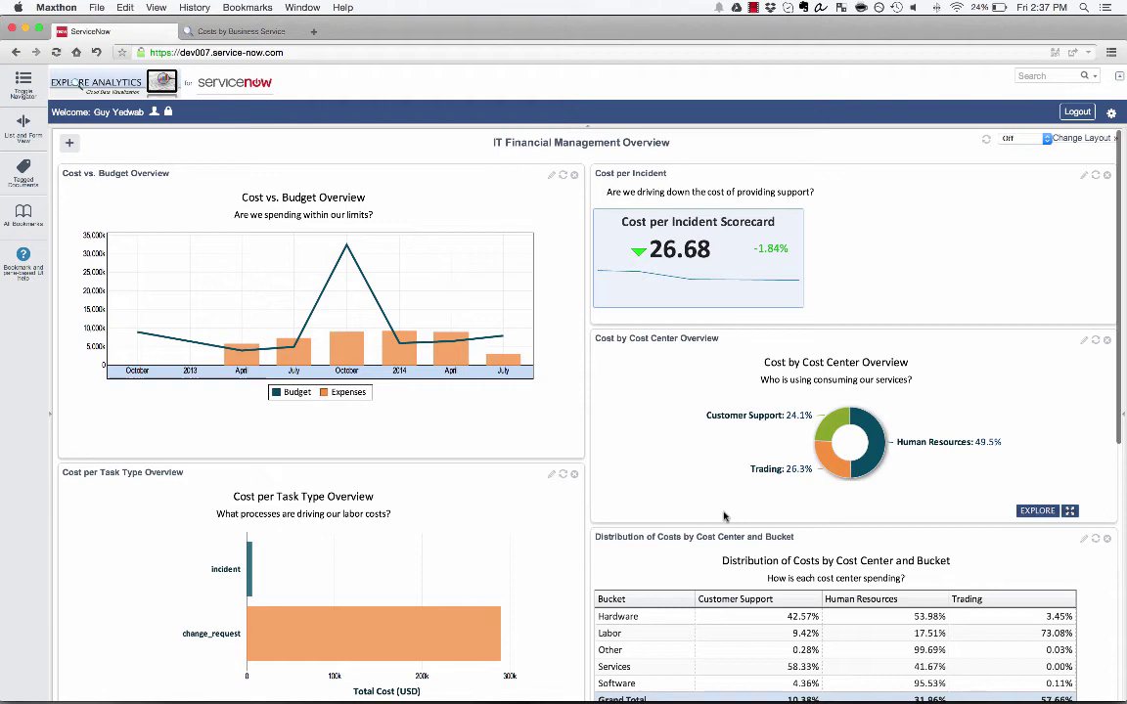
{"action": "left_click", "coordinate": [33, 87]}
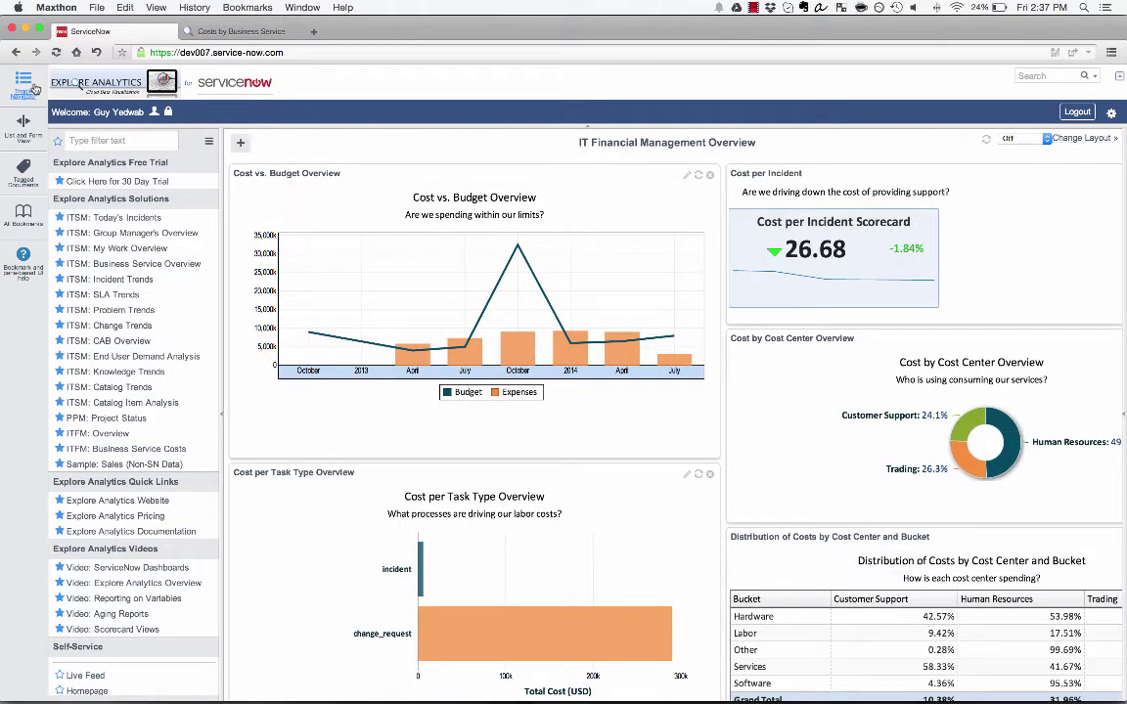
{"action": "left_click", "coordinate": [125, 449]}
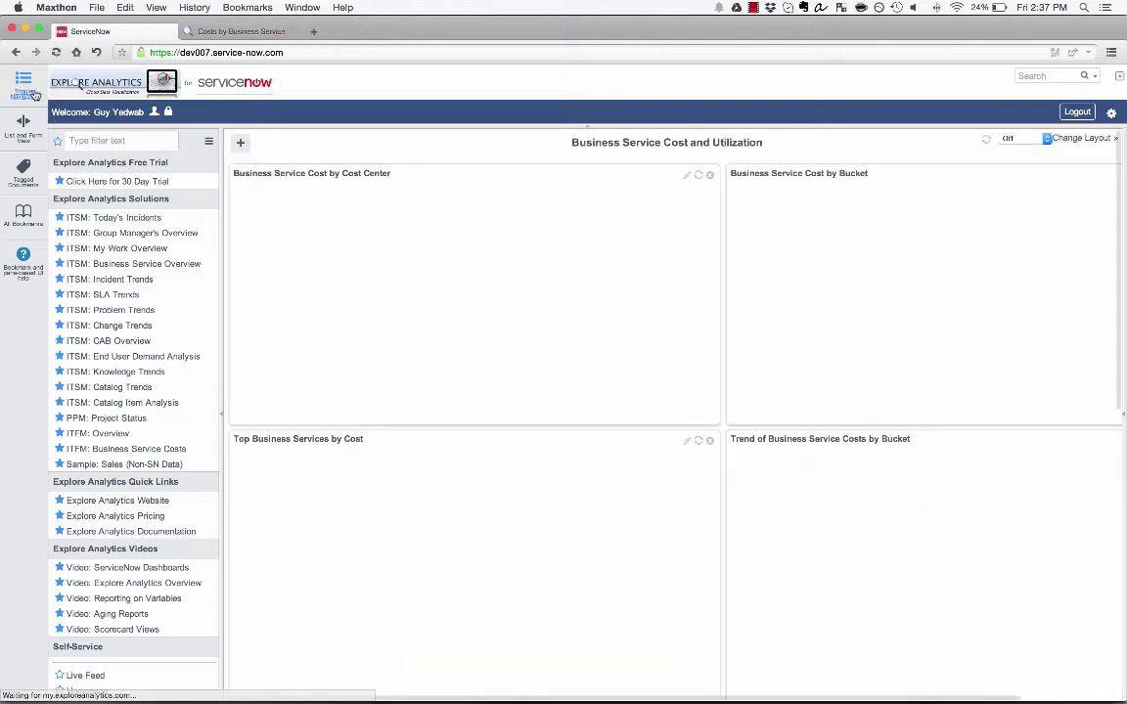
{"action": "left_click", "coordinate": [34, 93]}
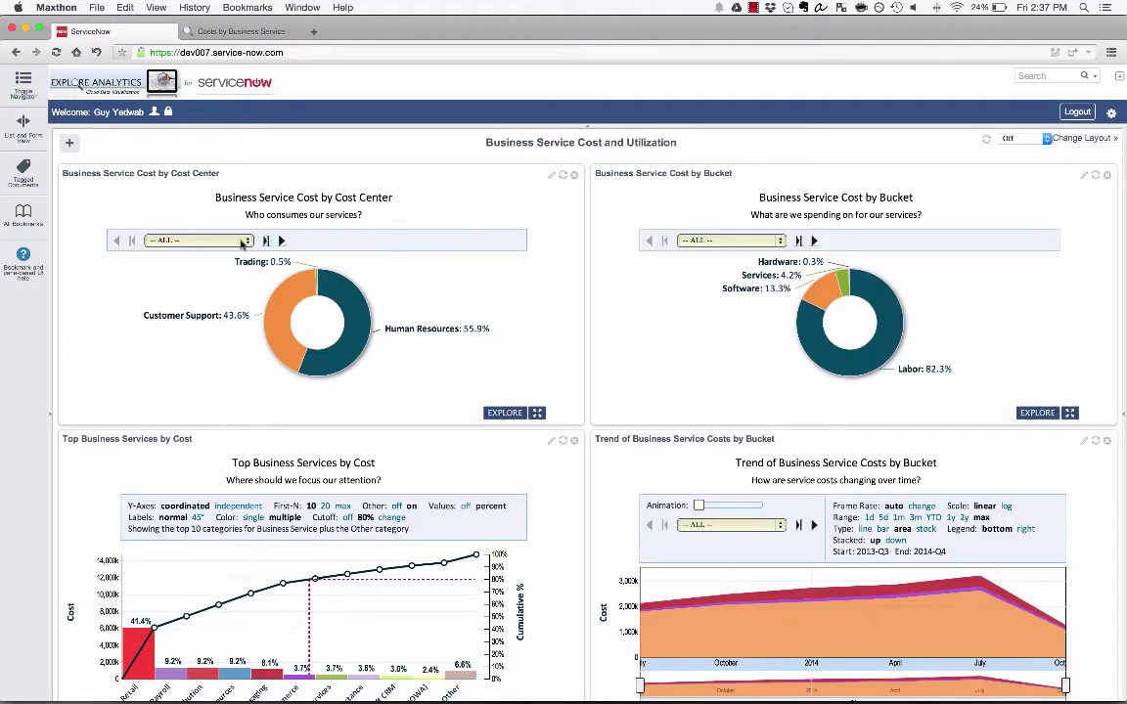
- Filter the cost-center donut to Email, then to SAP Enterprise Services
{"action": "left_click", "coordinate": [241, 243]}
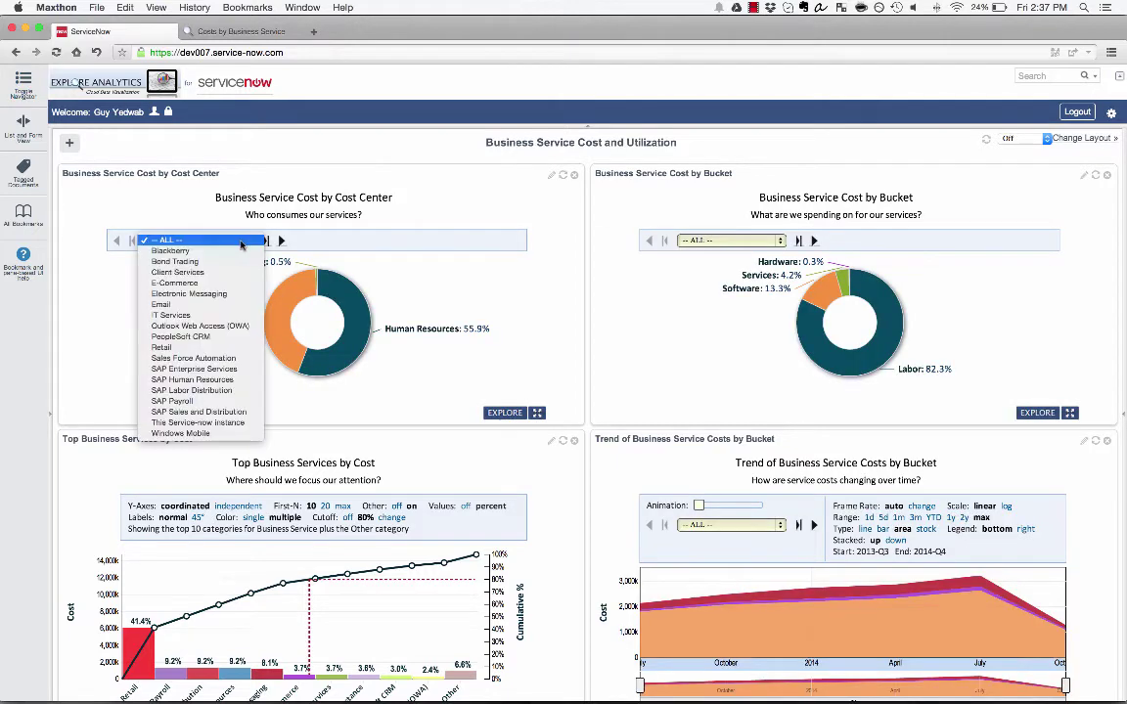
{"action": "left_click", "coordinate": [200, 305]}
{"action": "left_click", "coordinate": [207, 243]}
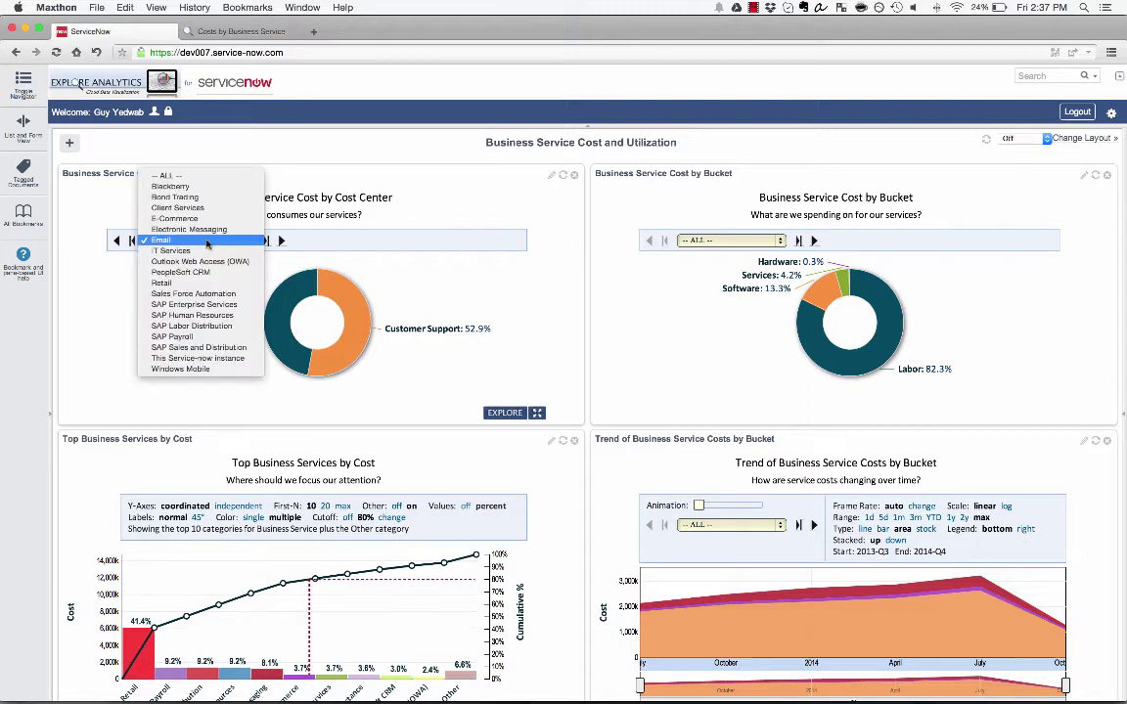
{"action": "left_click", "coordinate": [196, 305]}
{"action": "mouse_move", "coordinate": [316, 323]}
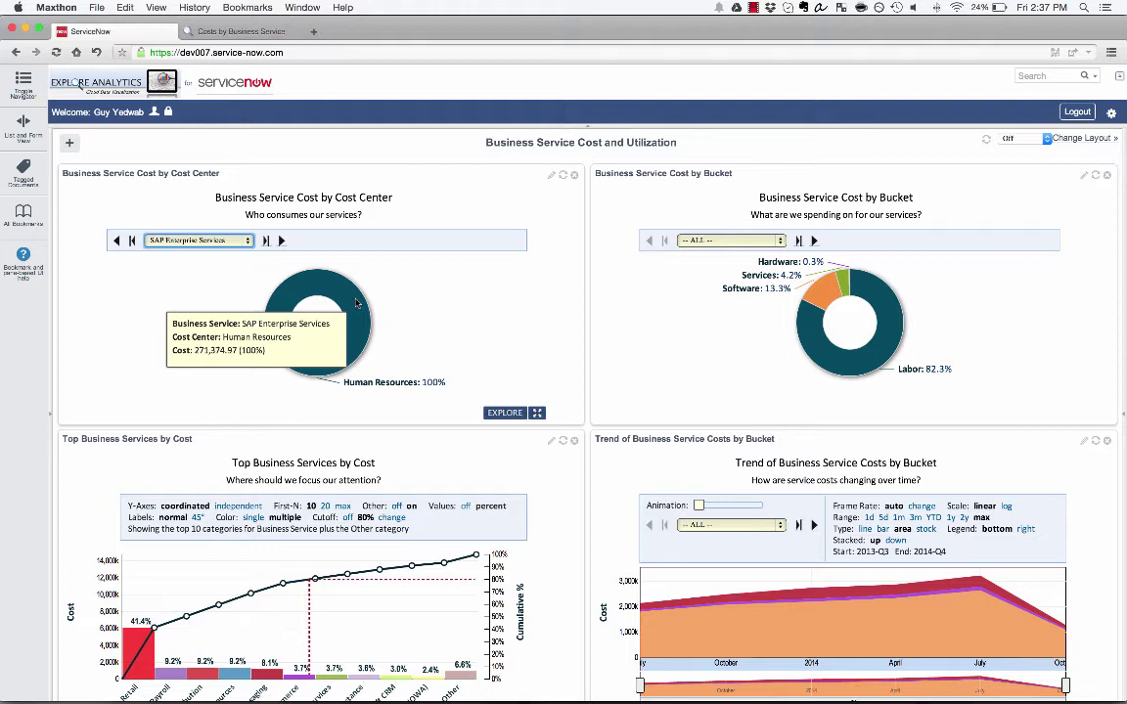
- Reset the cost-center and bucket charts to -- ALL -- business services
{"action": "left_click", "coordinate": [248, 241]}
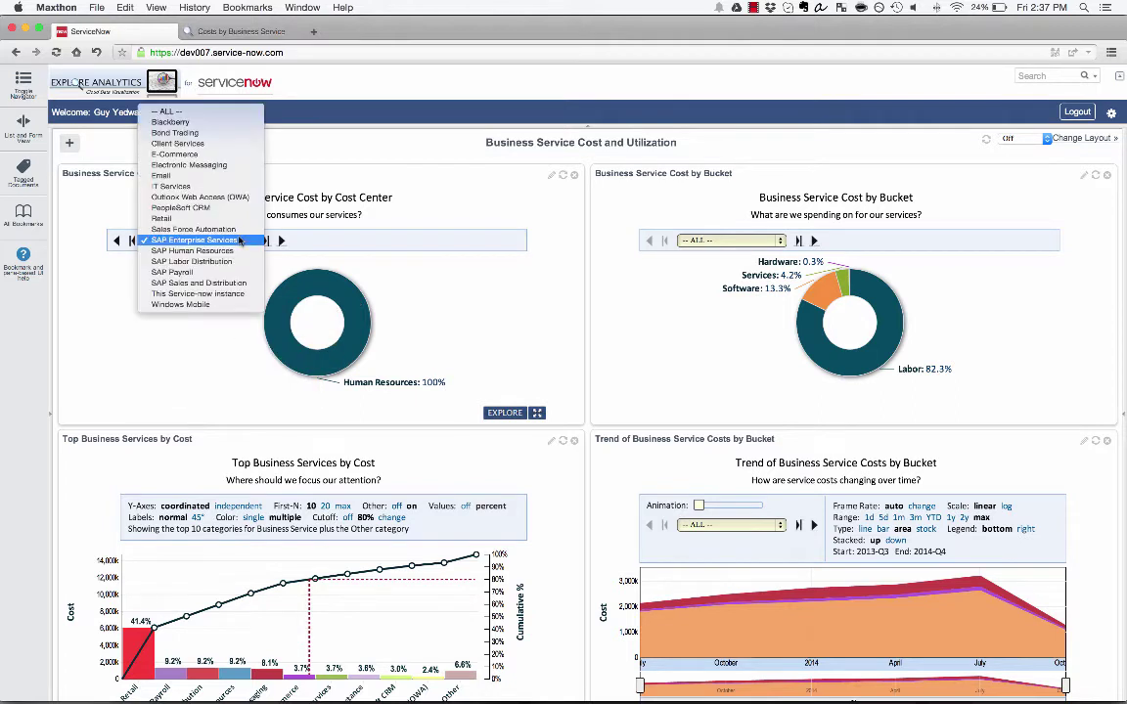
{"action": "left_click", "coordinate": [231, 114]}
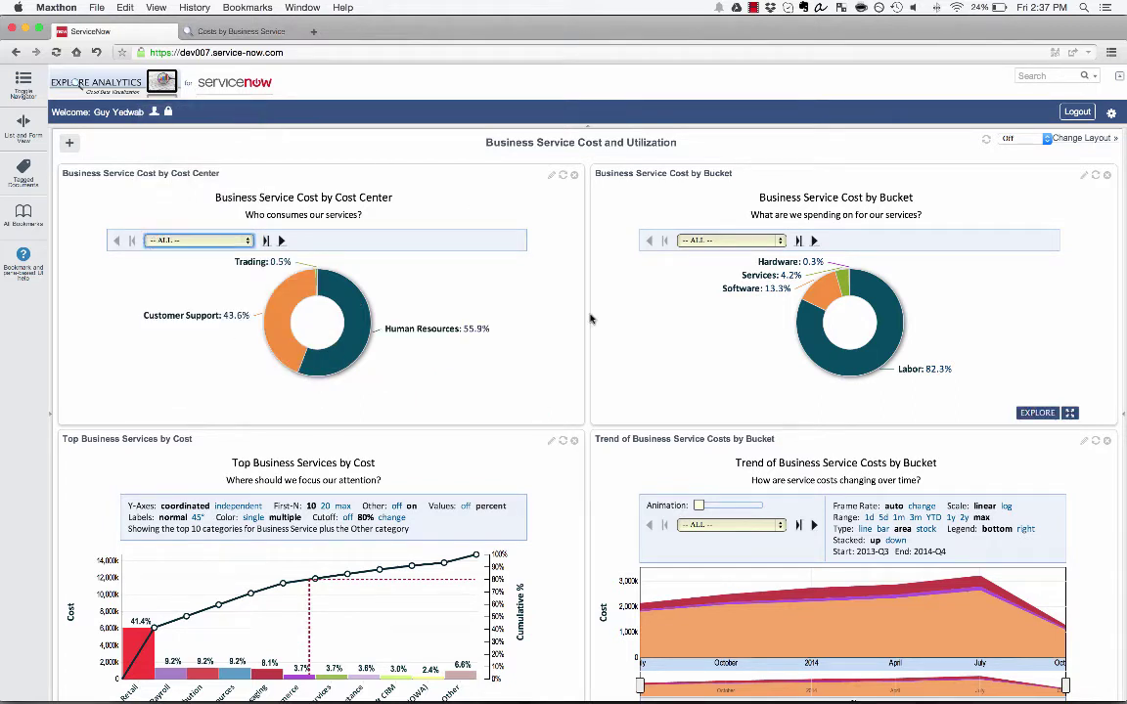
{"action": "left_click", "coordinate": [729, 240]}
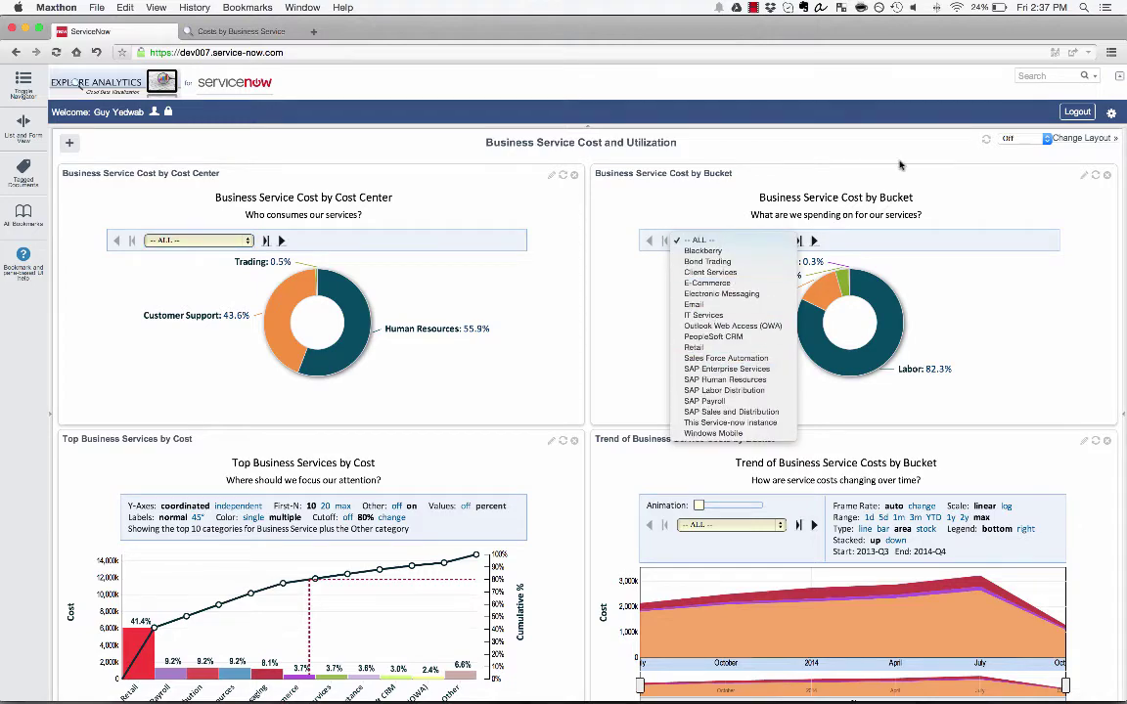
{"action": "left_click", "coordinate": [810, 149]}
- Scroll past Top Business Services and Trend to the Cost Details and Unit Cost tables
{"action": "scroll", "coordinate": [891, 193], "scroll_direction": "down", "scroll_amount": 3}
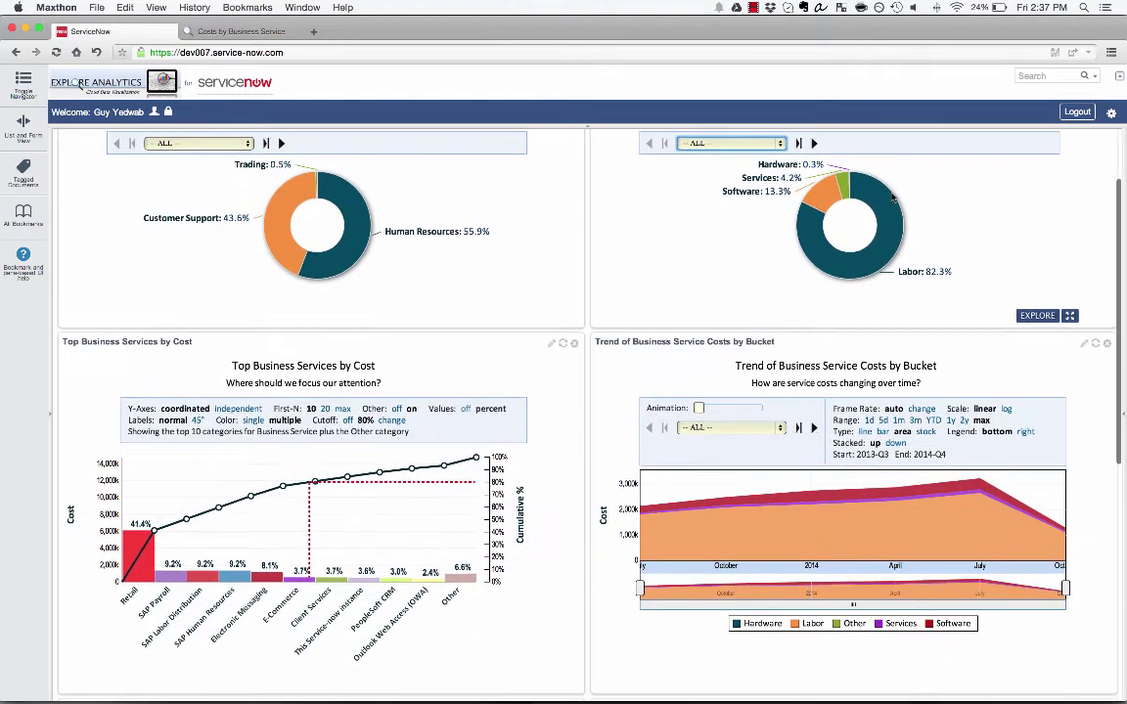
{"action": "scroll", "coordinate": [891, 192], "scroll_direction": "down", "scroll_amount": 5}
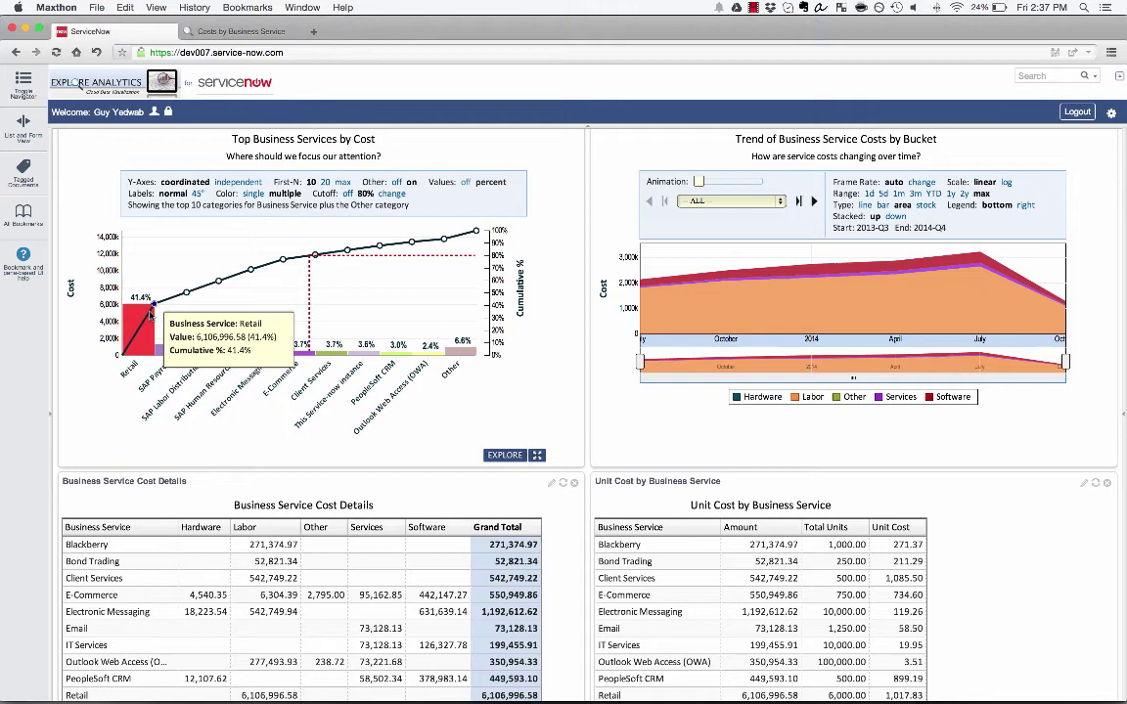
{"action": "mouse_move", "coordinate": [154, 327]}
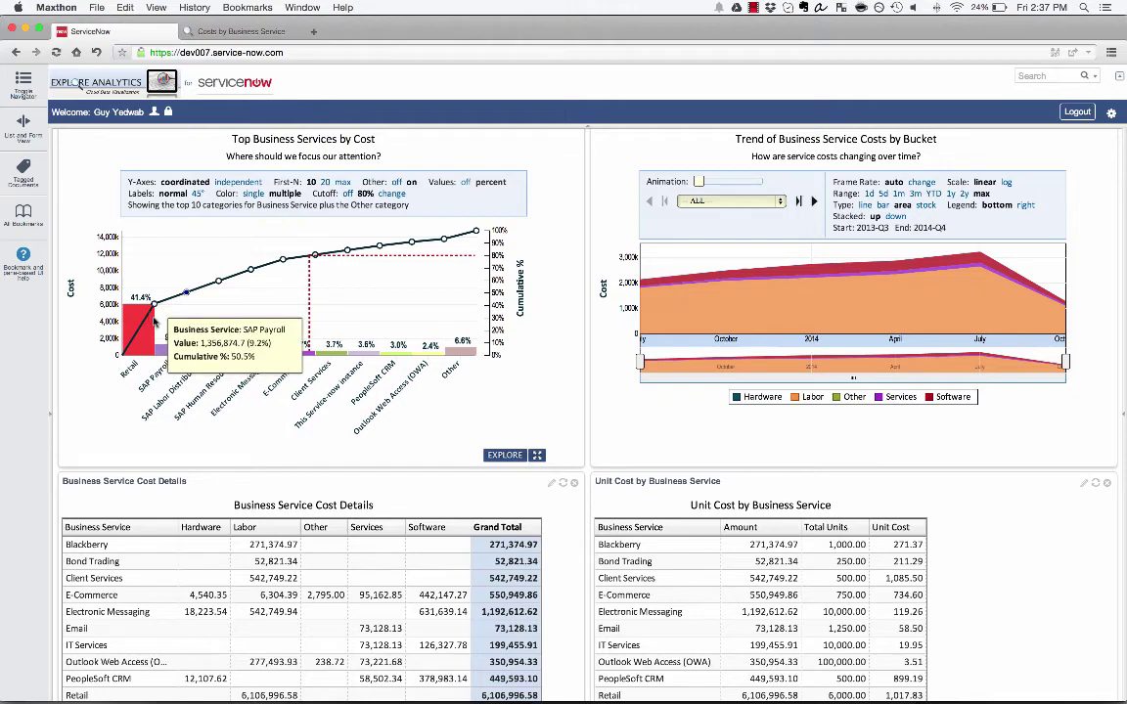
{"action": "scroll", "coordinate": [153, 323], "scroll_direction": "down", "scroll_amount": 5}
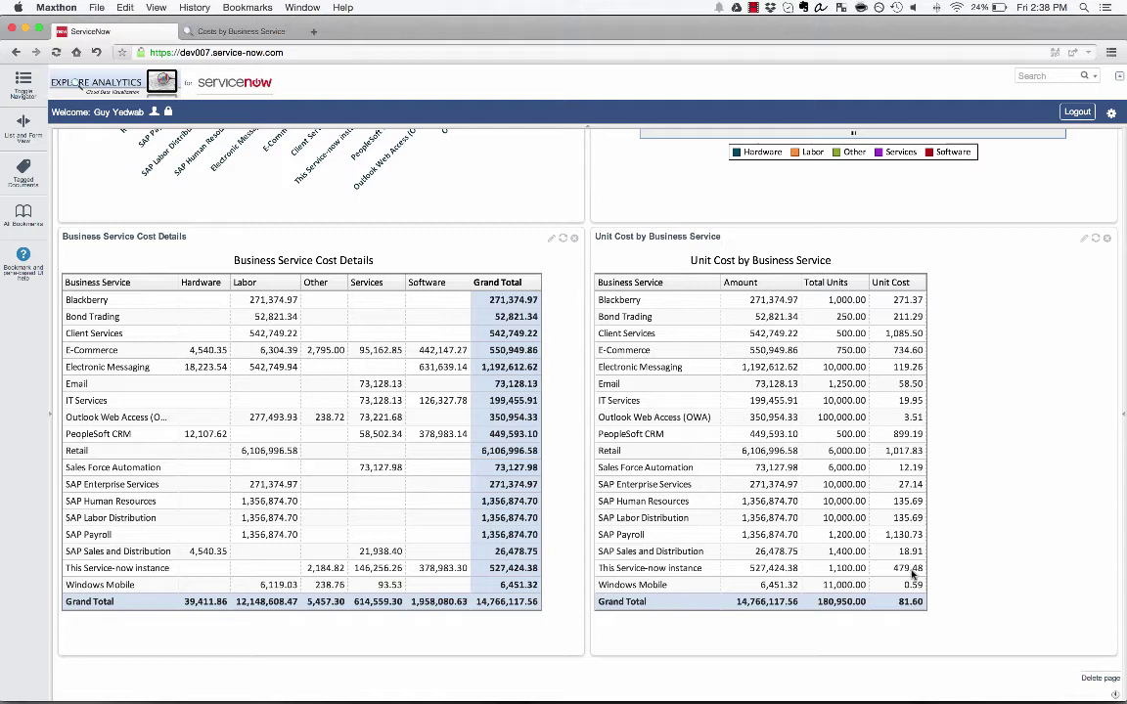
{"action": "mouse_move", "coordinate": [885, 334]}
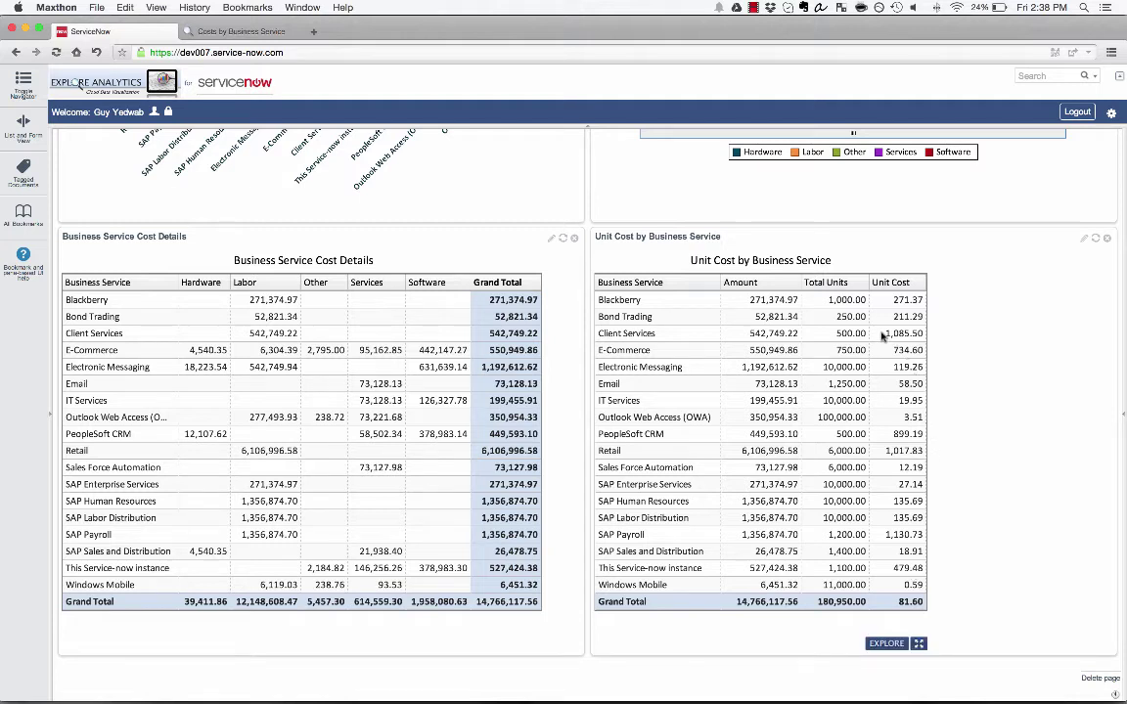
- Highlight unit costs 1,085.50 for Client Services and 3.51 for Outlook Web Access
{"action": "left_click_drag", "start_coordinate": [881, 335], "coordinate": [920, 332]}
{"action": "left_click_drag", "start_coordinate": [902, 417], "coordinate": [920, 418]}
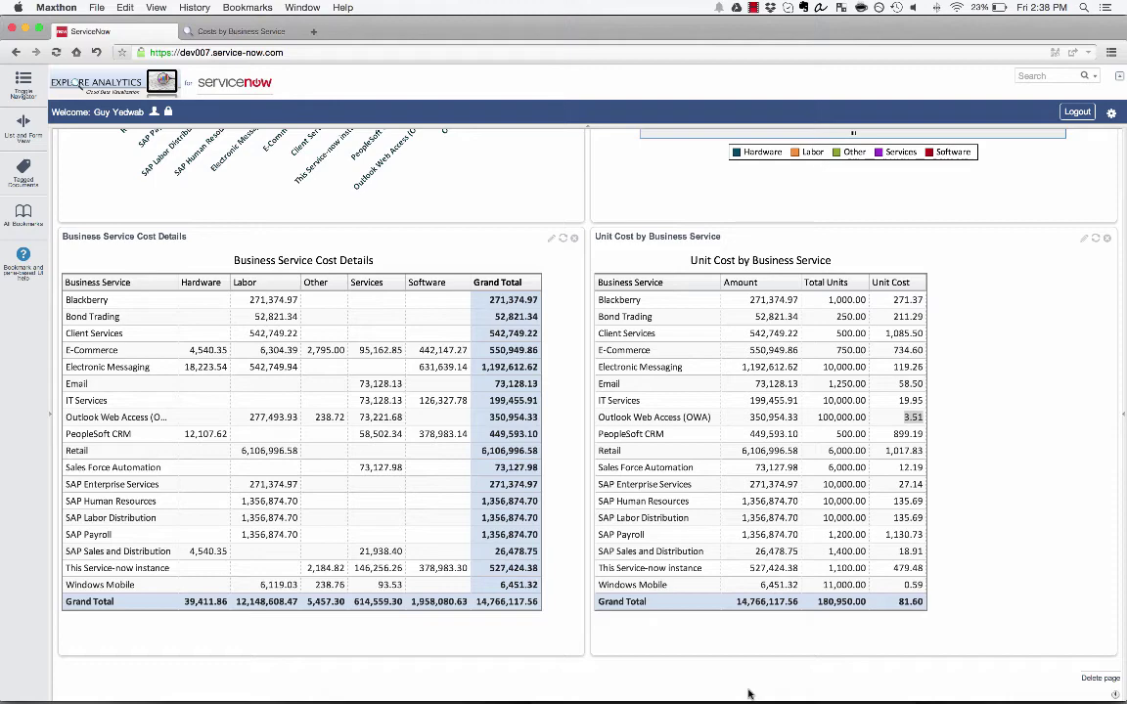
- In the Costs by Business Service report, set the Category field to Dimension Portfolio
{"action": "scroll", "coordinate": [430, 314], "scroll_direction": "up", "scroll_amount": 10}
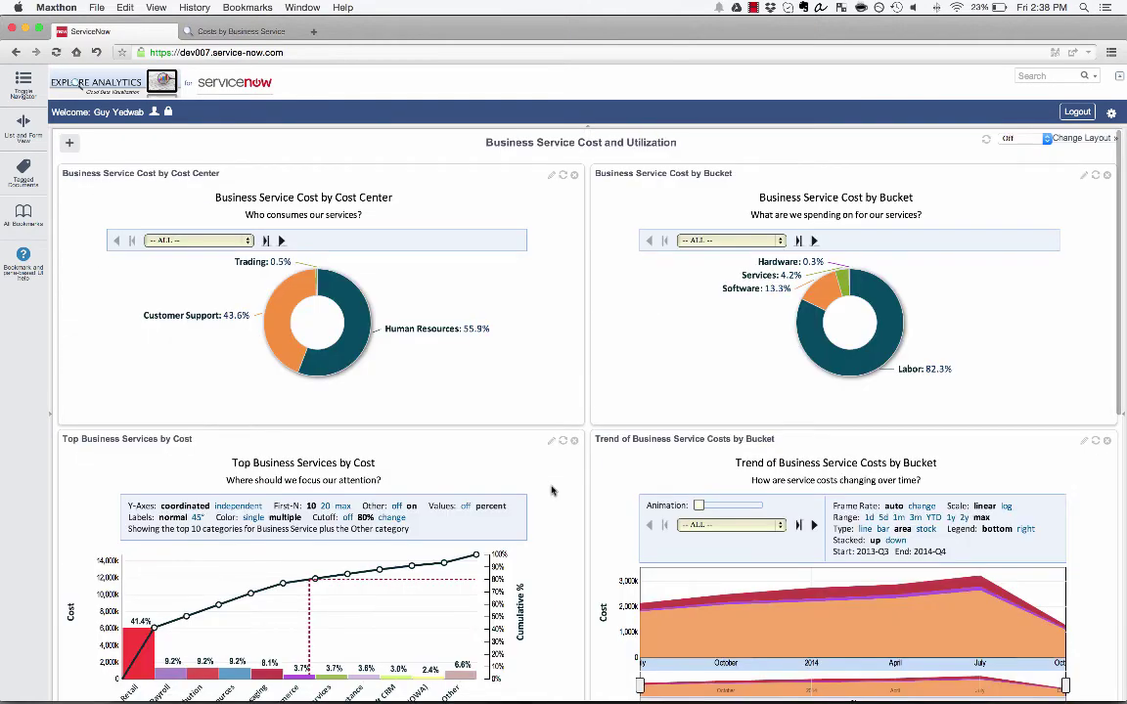
{"action": "left_click", "coordinate": [245, 33]}
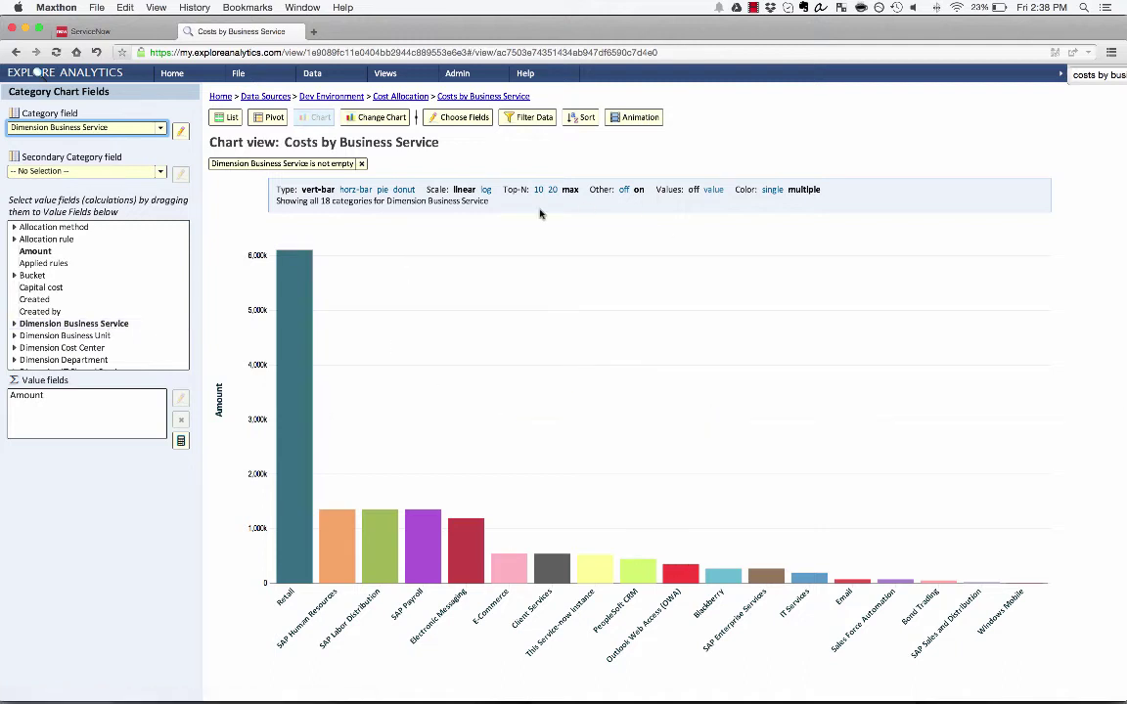
{"action": "left_click", "coordinate": [140, 127]}
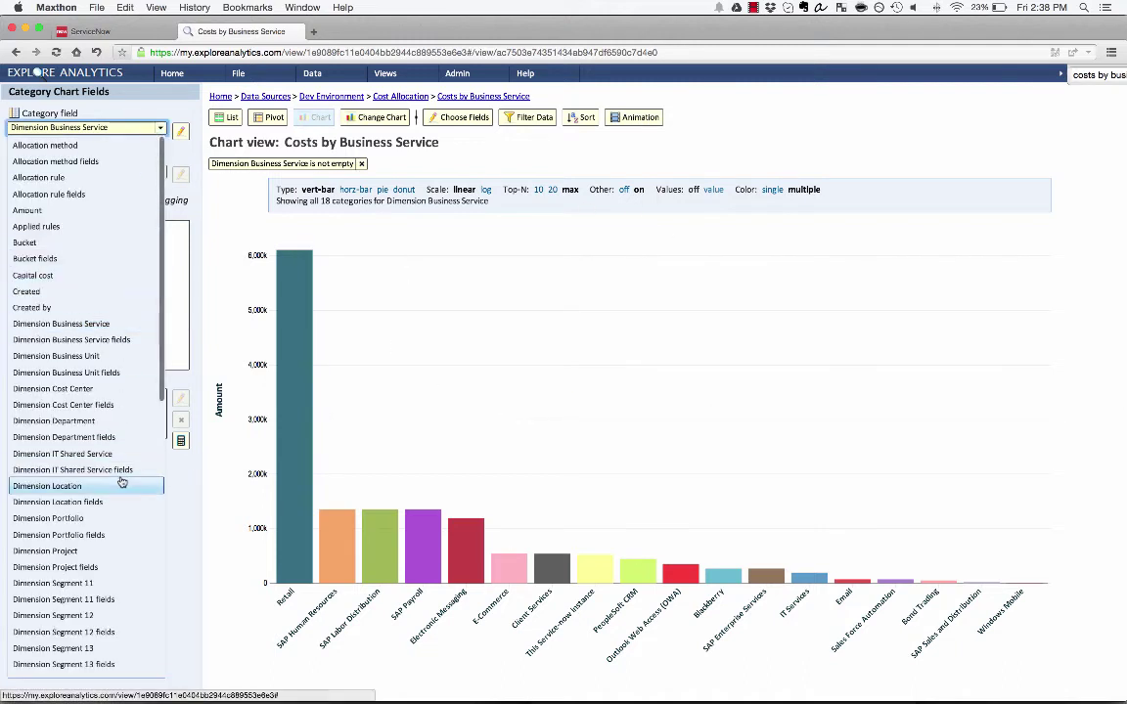
{"action": "left_click", "coordinate": [107, 519]}
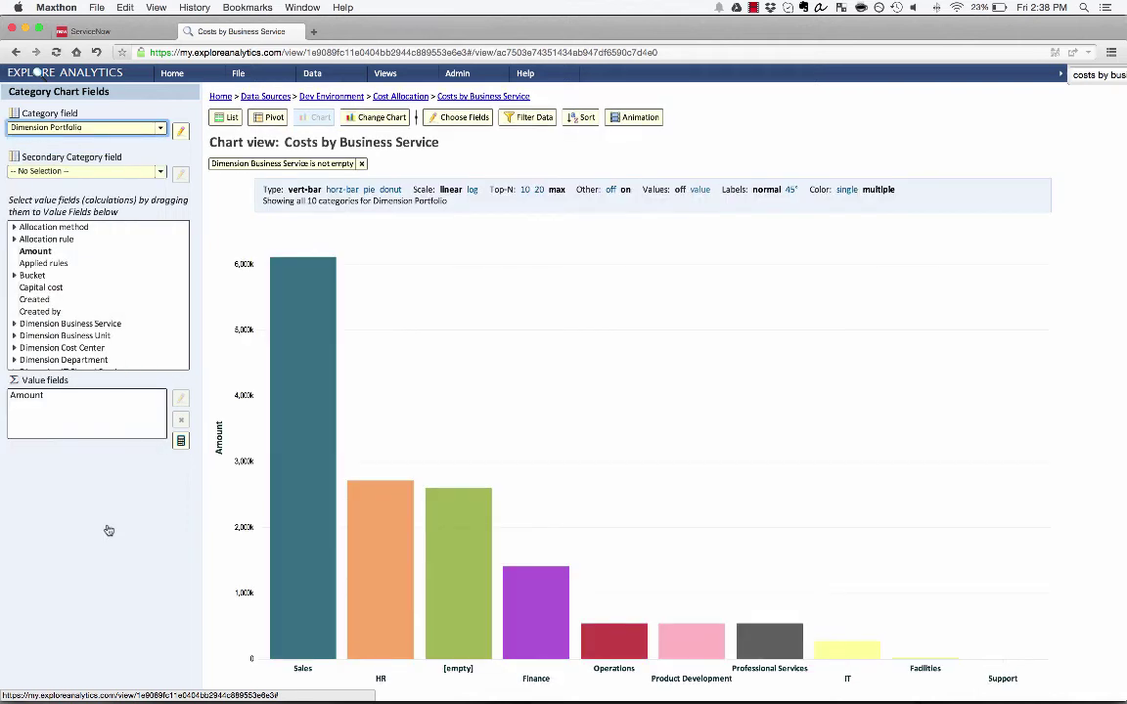
- Add Dimension Location as secondary category, shown as stacked horizontal bars with breakdown value labels
{"action": "left_click", "coordinate": [106, 171]}
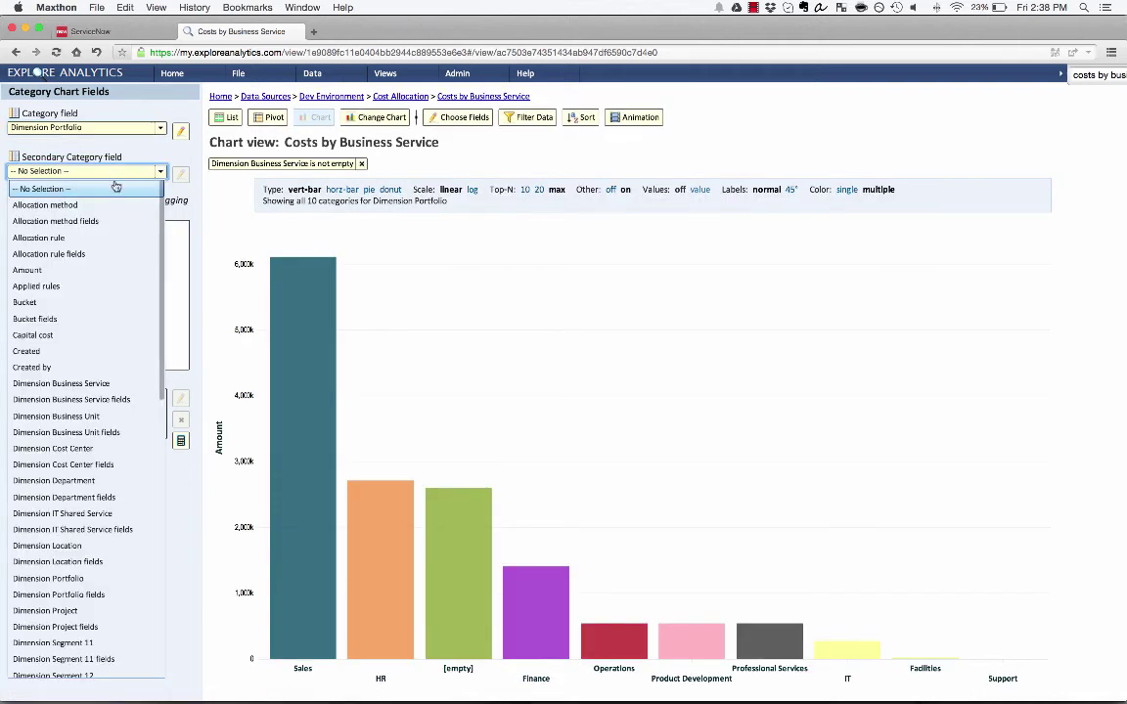
{"action": "scroll", "coordinate": [147, 440], "scroll_direction": "down", "scroll_amount": 1}
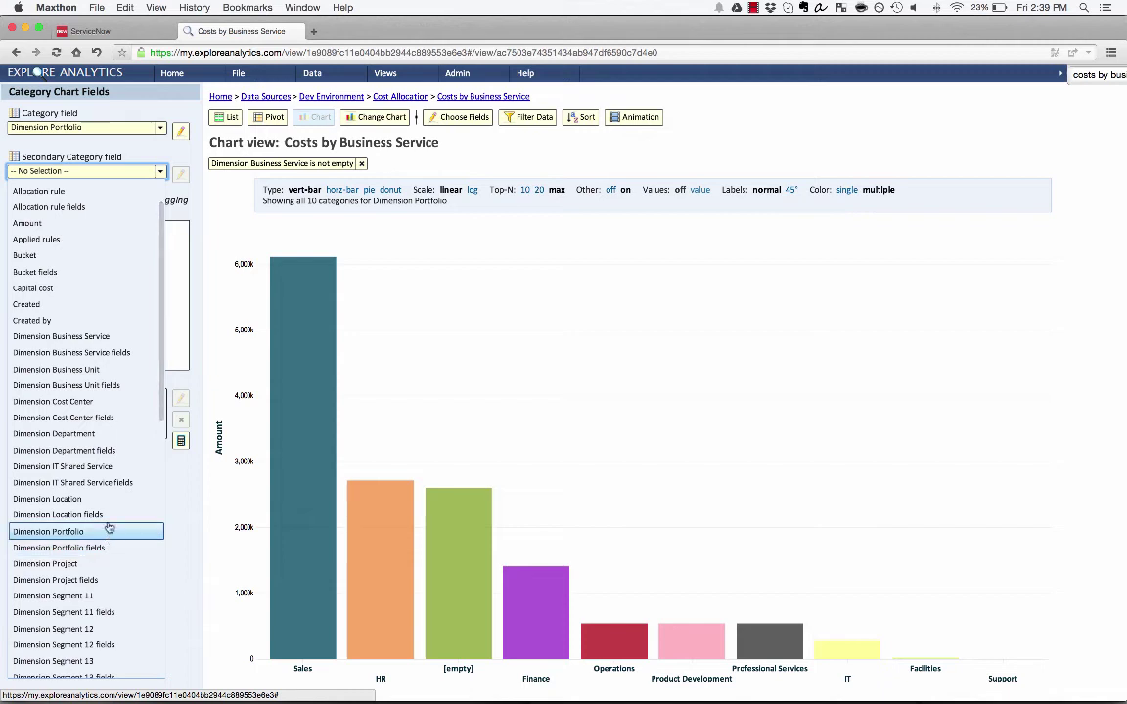
{"action": "left_click", "coordinate": [108, 499]}
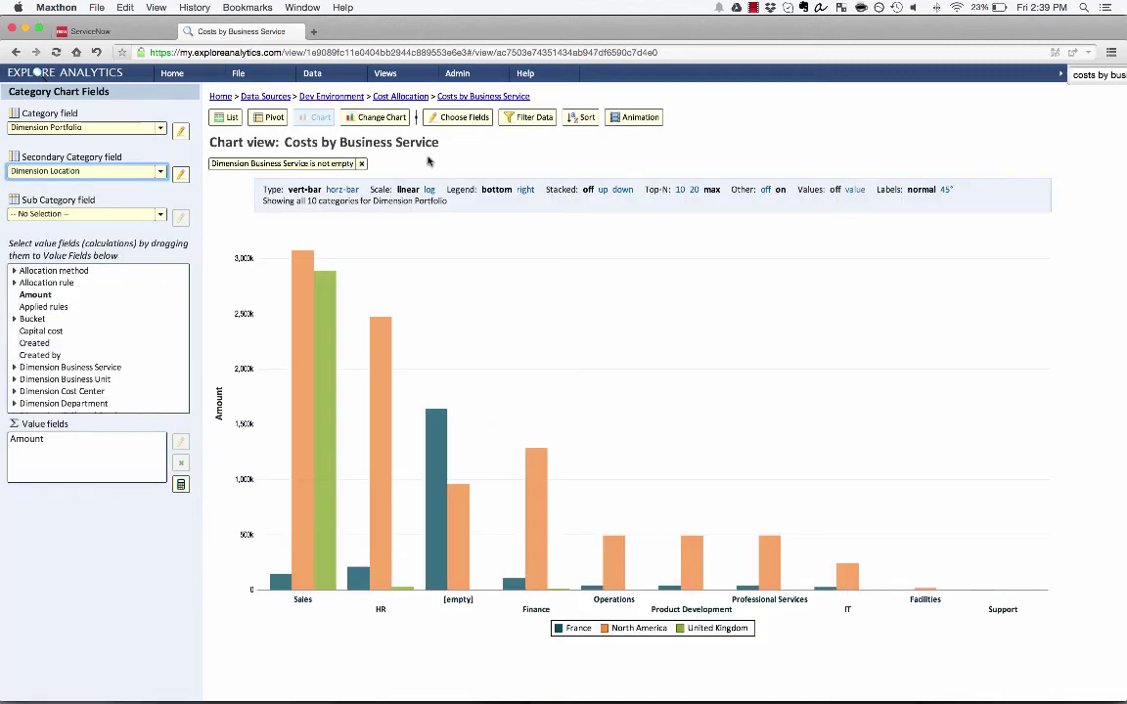
{"action": "left_click", "coordinate": [342, 189]}
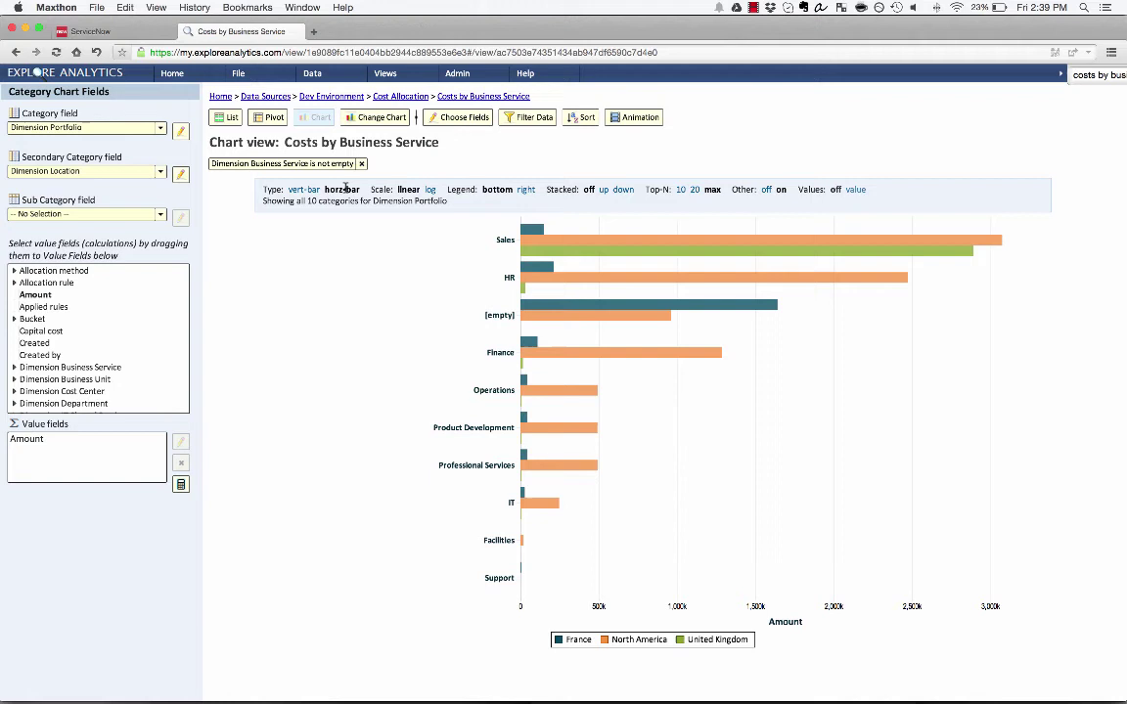
{"action": "left_click", "coordinate": [603, 188]}
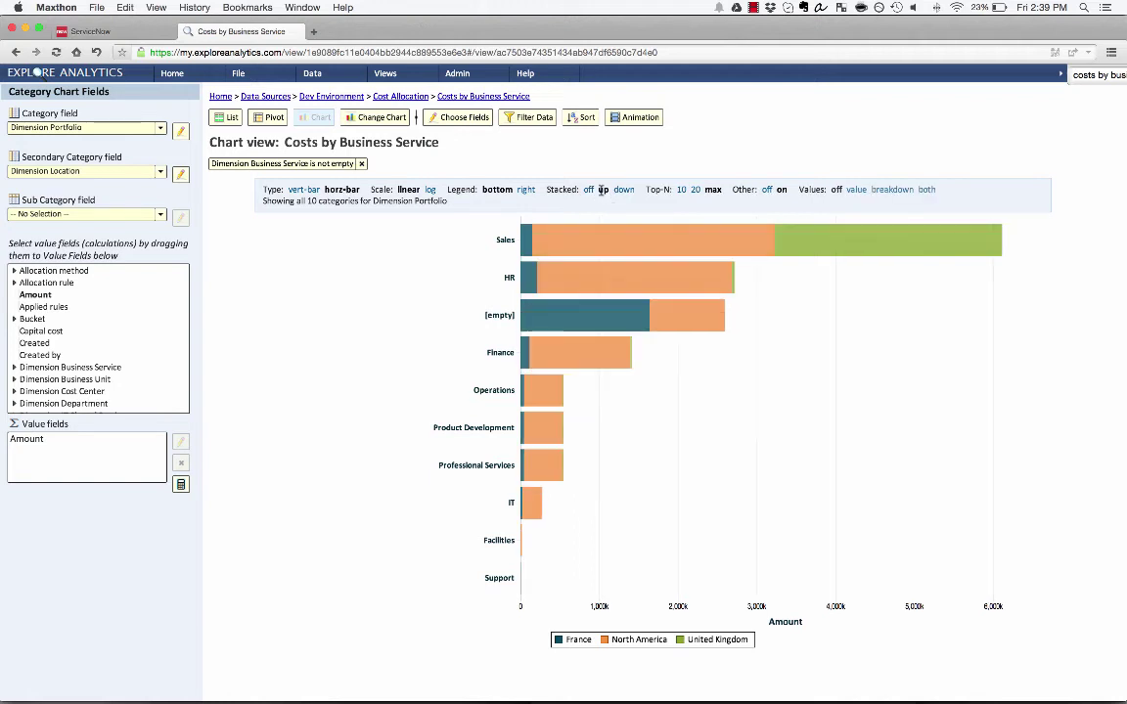
{"action": "left_click", "coordinate": [892, 189]}
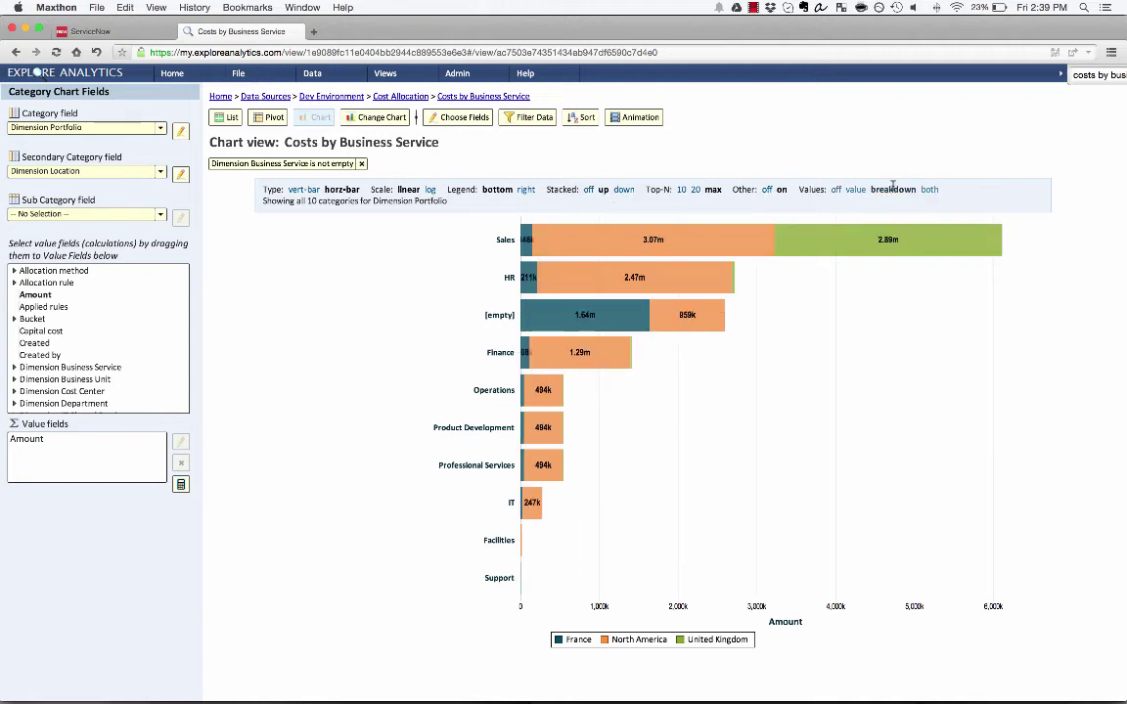